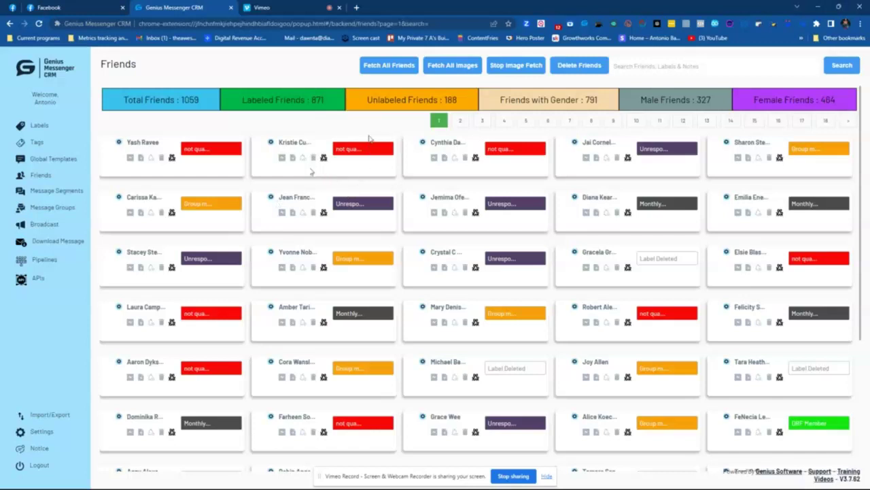
Fetch all friends from Facebook into the CRM and acknowledge the scheduling notice
click(394, 68)
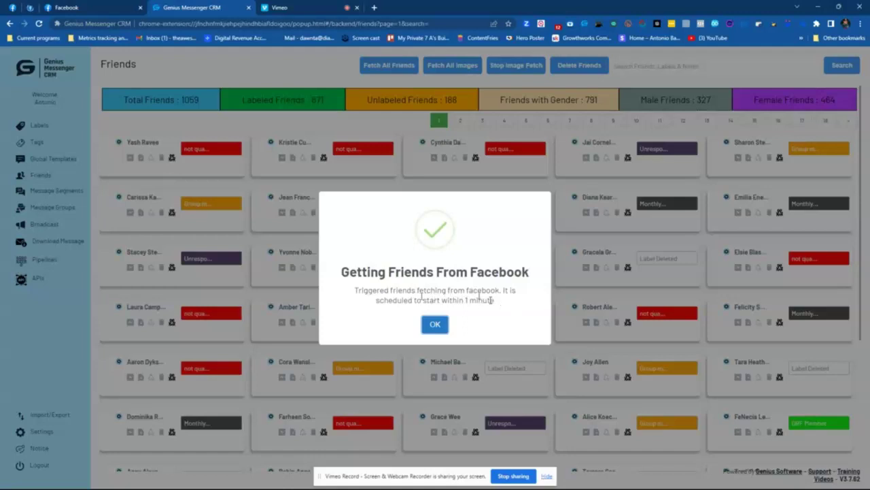
click(435, 326)
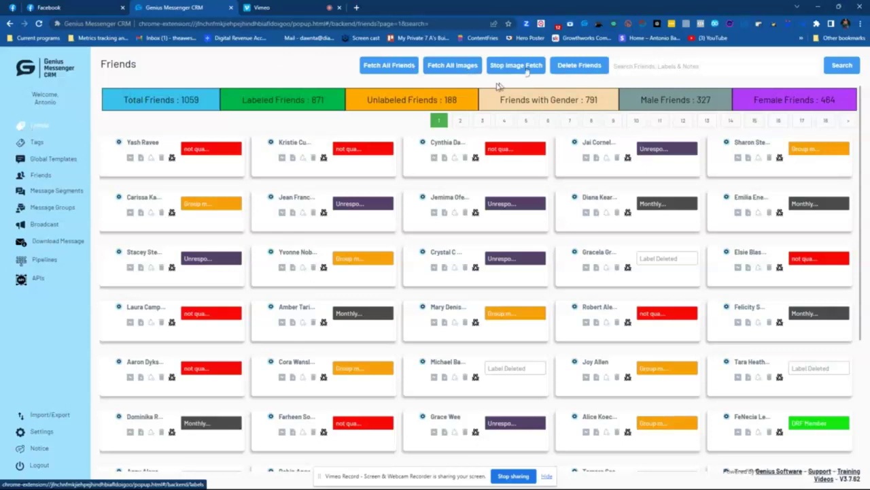
Create a new label named "New lead" among the existing friend labels
click(38, 130)
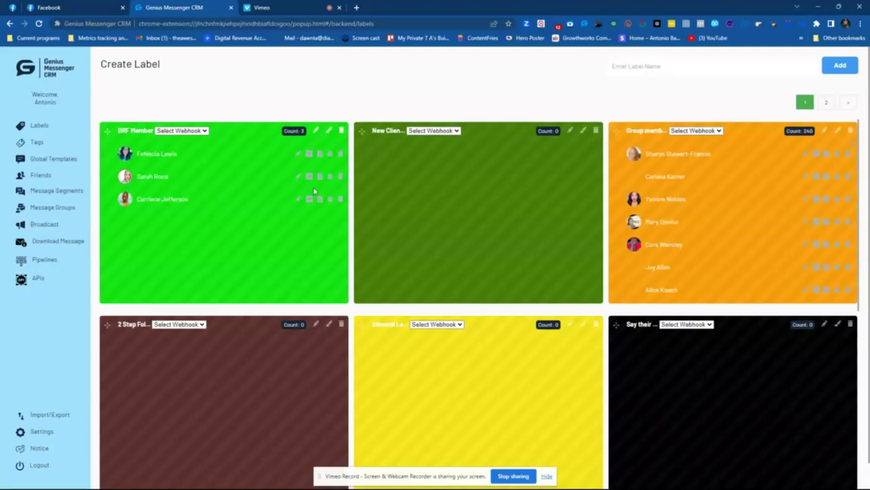
scroll(592, 301, down, 3)
scroll(657, 195, up, 3)
click(642, 66)
text(New lead)
click(841, 65)
Set the color of the "New lead" label to yellow and look back over the label list
scroll(557, 180, down, 1)
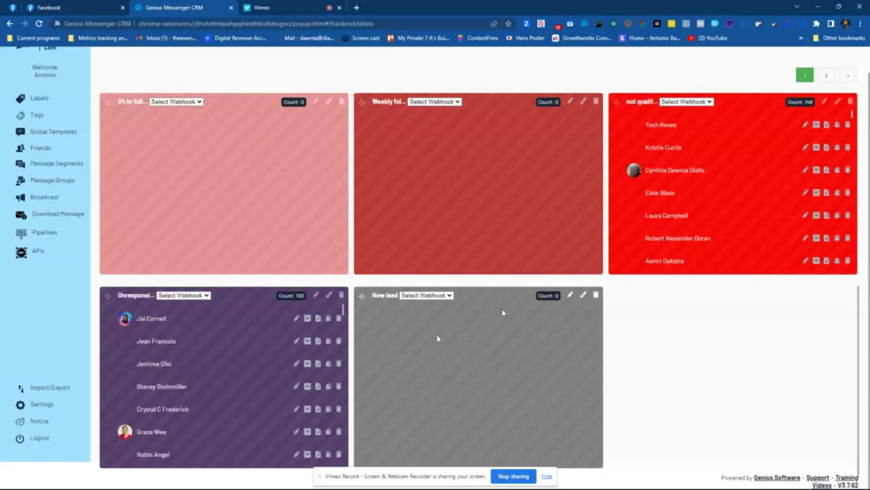
click(582, 298)
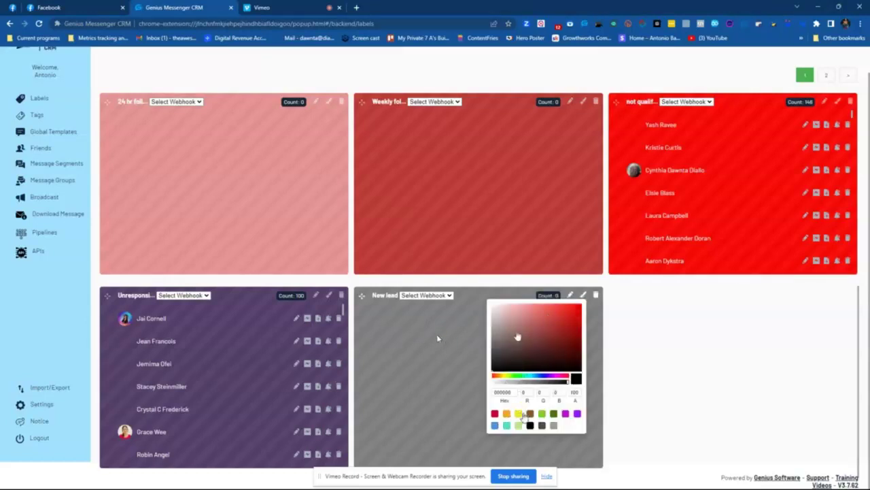
click(519, 414)
click(639, 348)
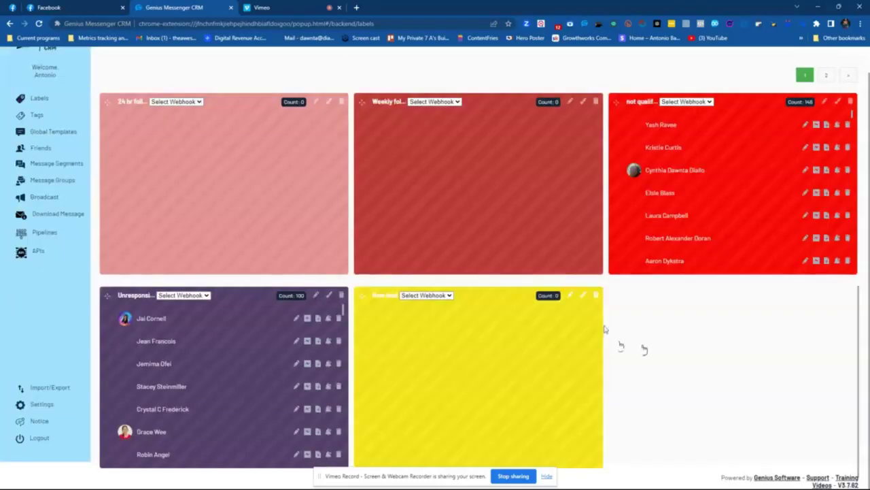
scroll(510, 321, up, 6)
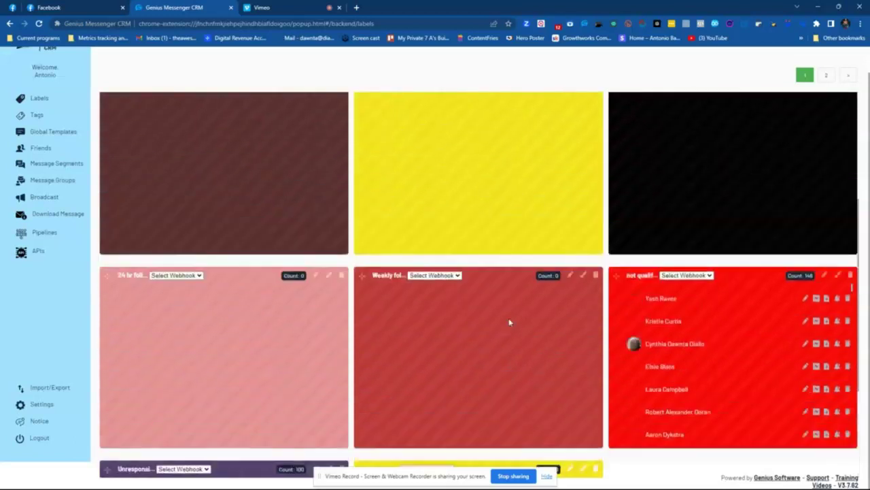
scroll(508, 317, down, 2)
scroll(508, 316, up, 3)
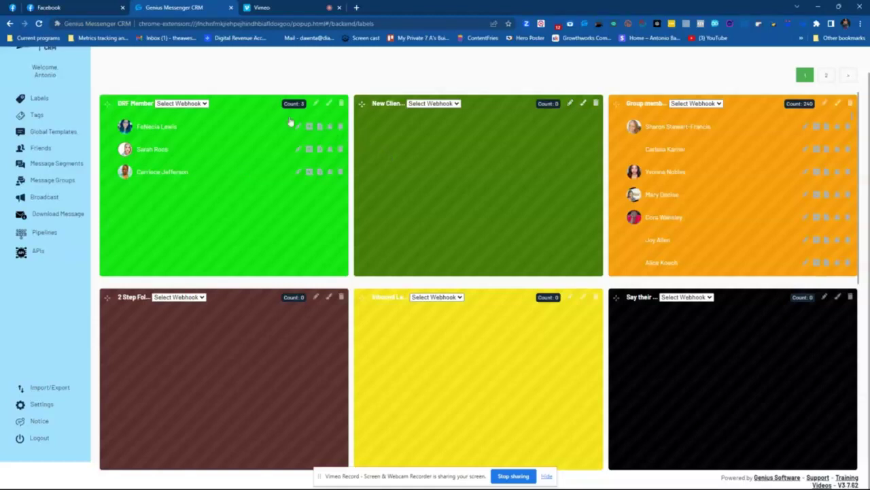
Look over the existing tags and the global message templates
click(40, 114)
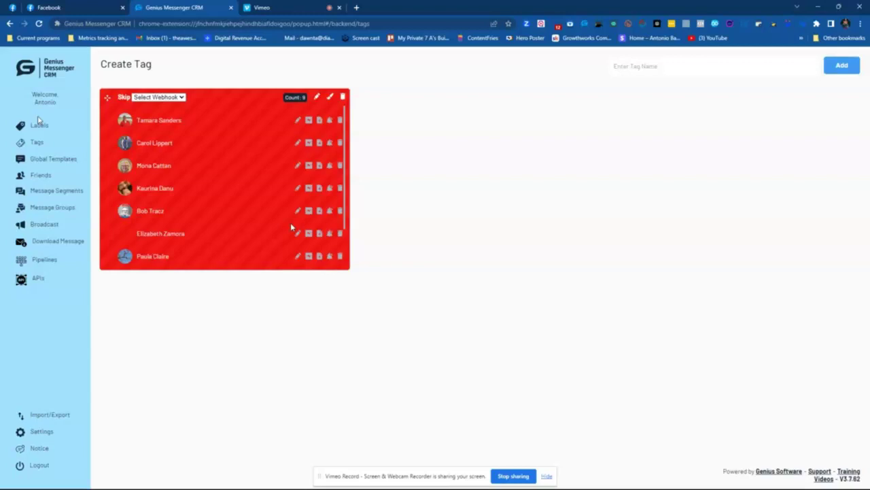
click(52, 163)
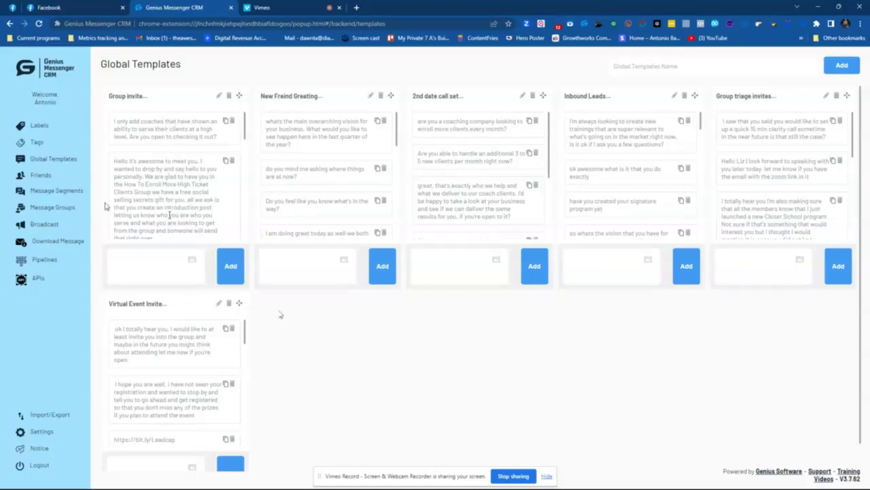
Start a message segment titled "test opener" and add a block with the first-name placeholder followed by "how are you today"
click(57, 190)
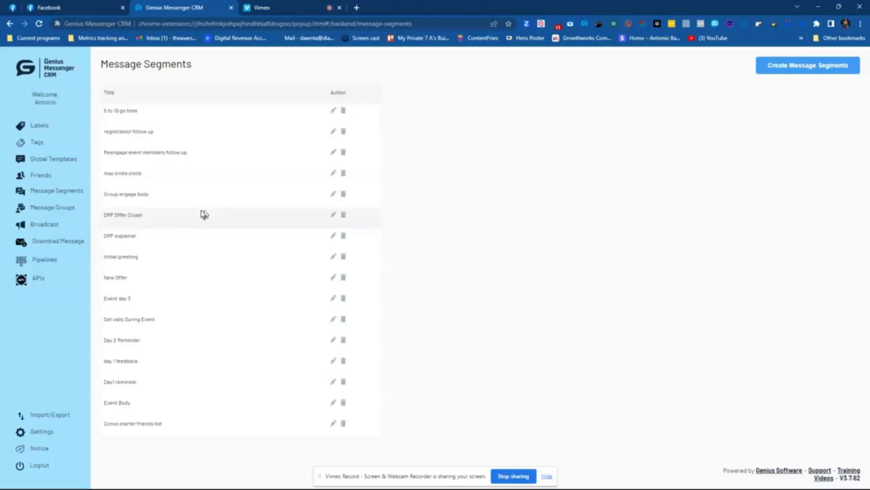
click(815, 74)
click(446, 223)
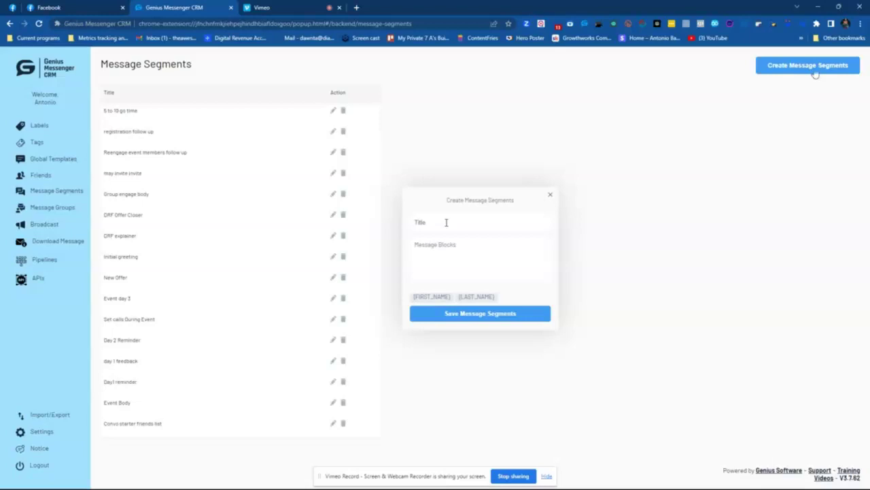
text(tost opener)
click(432, 296)
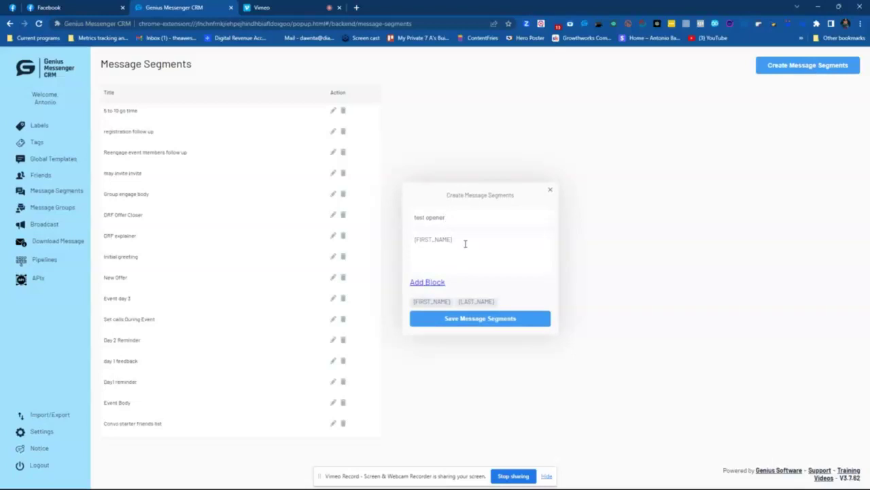
text(how are you today.)
click(428, 282)
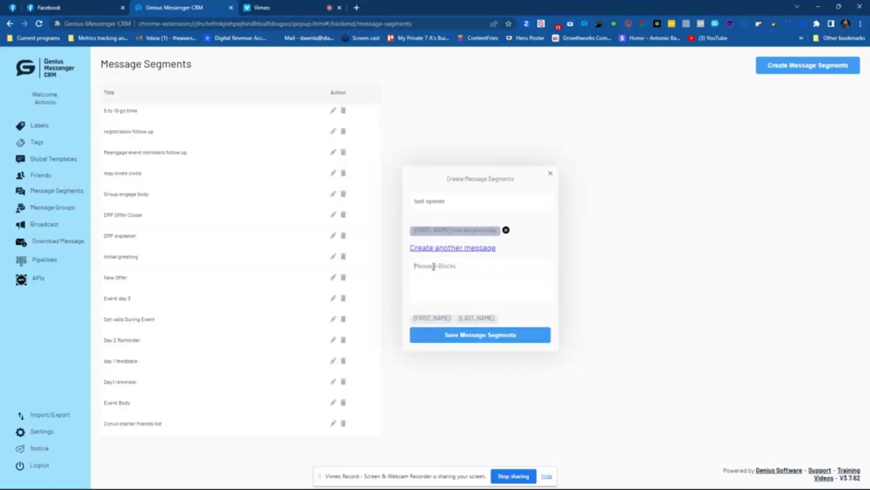
Add a second opener block reading "Hey", the first-name placeholder, and "how are you today"
text(Hey)
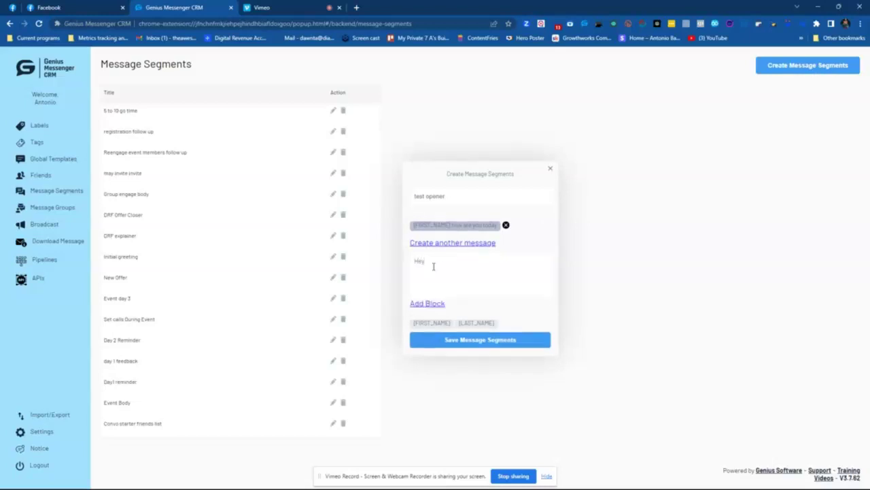
click(430, 324)
text(How are you today)
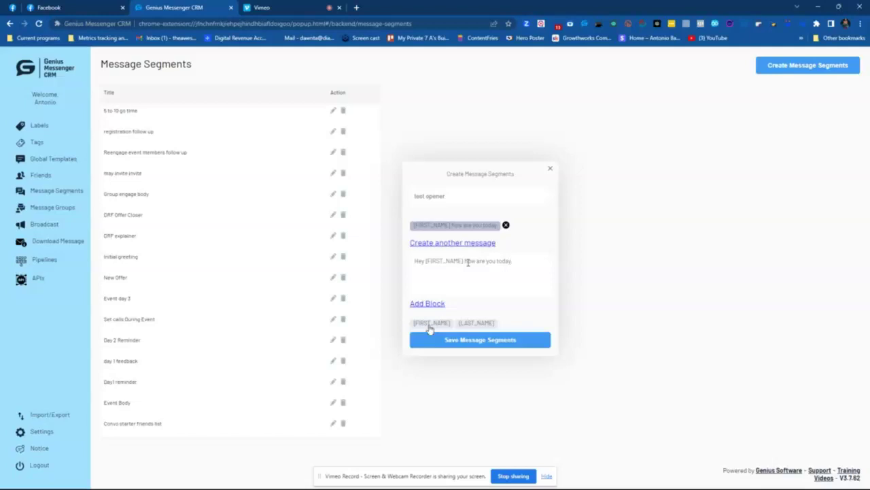
click(435, 306)
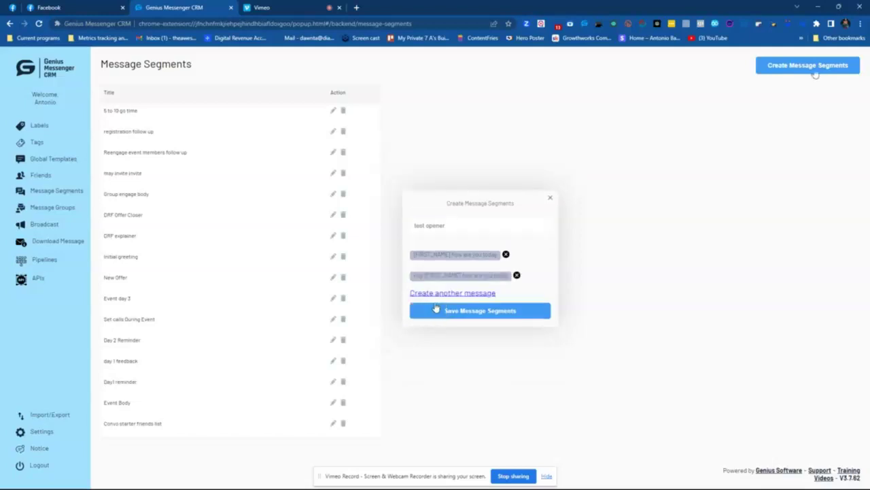
Add a third block reading "Hello", the first-name placeholder and "how are you today", and save the "test opener" segment
click(439, 293)
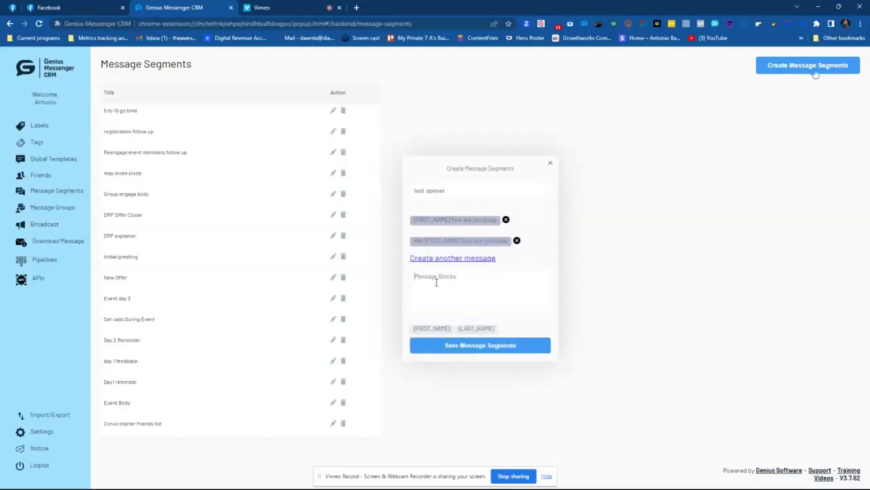
text(Hello)
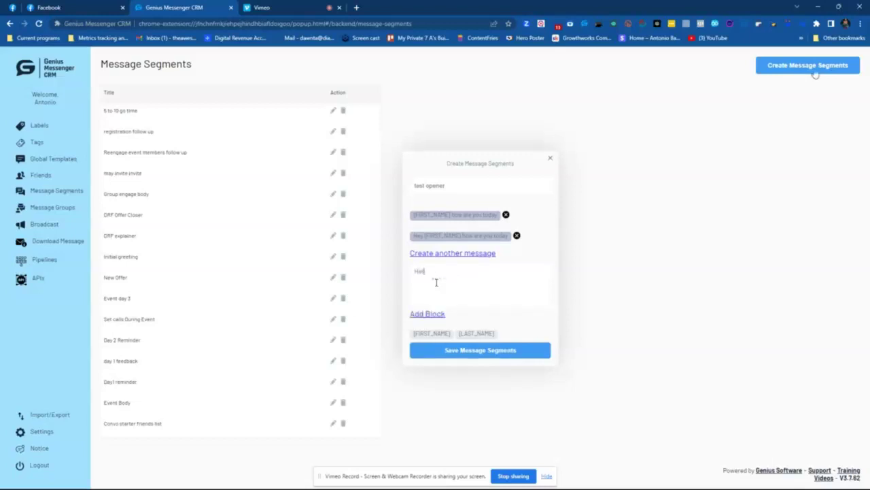
click(432, 333)
text(how are you today)
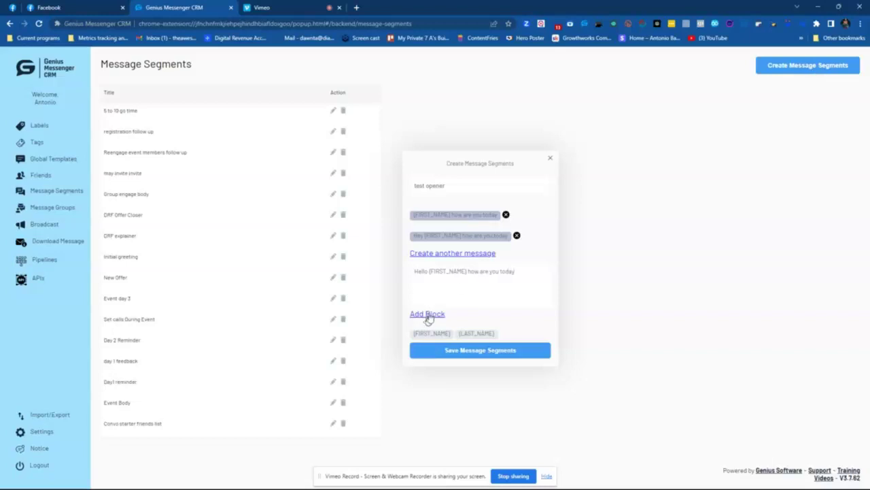
click(427, 314)
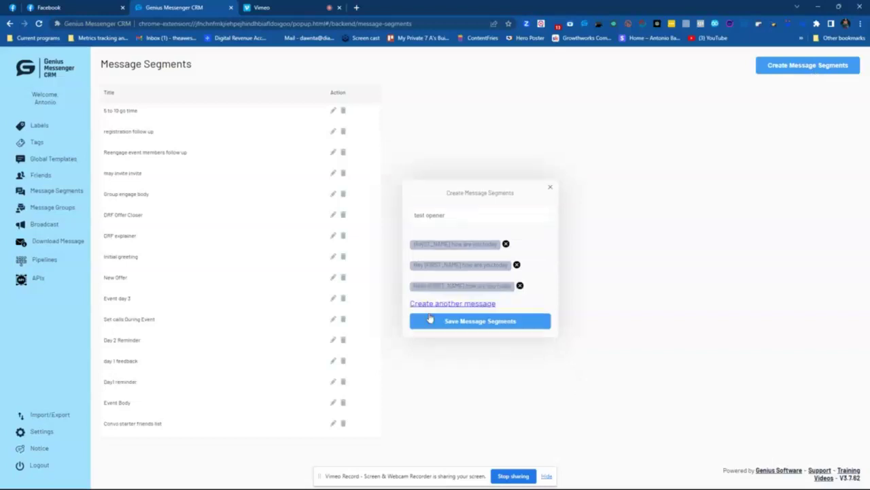
click(476, 324)
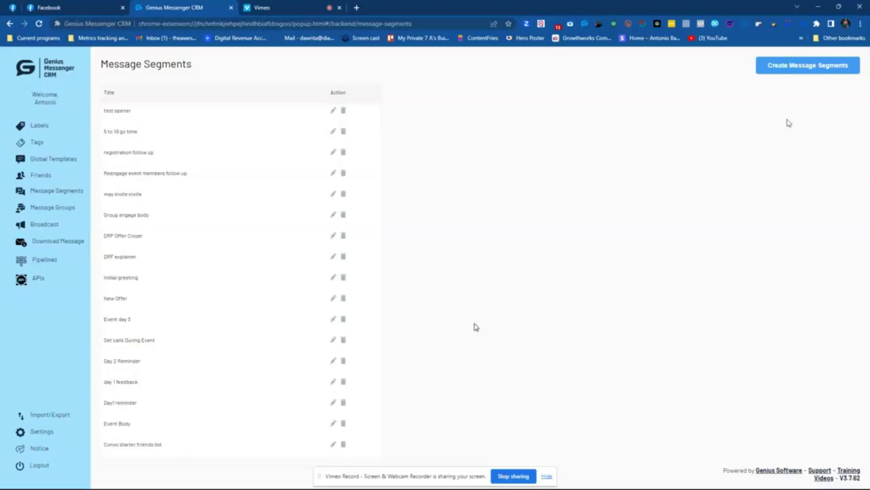
Start a segment titled "test body" with the message "I stopped by to say hi and to see if you are interested in joining my new challenge"
click(800, 67)
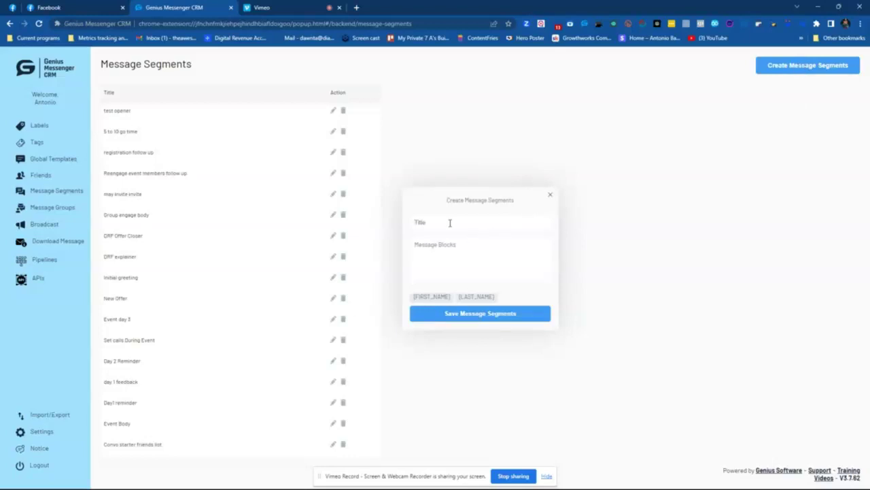
text(test body)
click(433, 245)
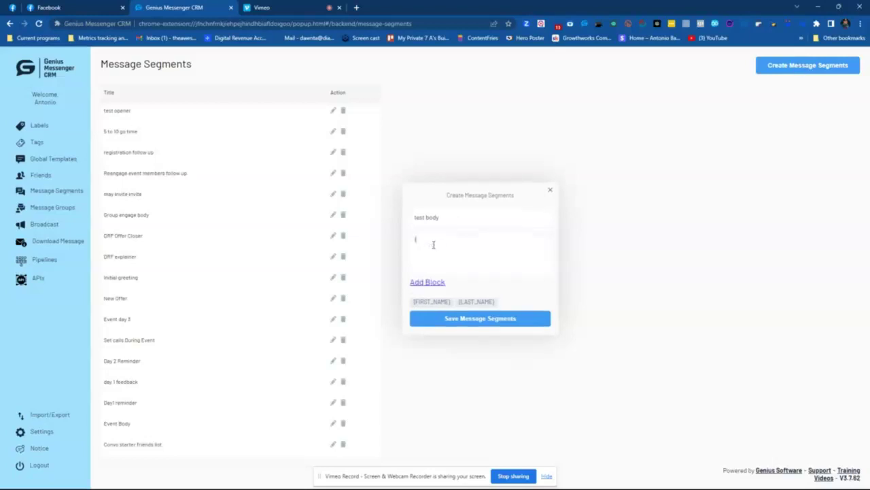
text(Hi)
text(stopped b)
text(y to sa)
text(y hi)
text( and to)
text( see if yo)
text(u are)
text( interested)
text( in)
text( joining)
text( my)
text( new)
text( challenge)
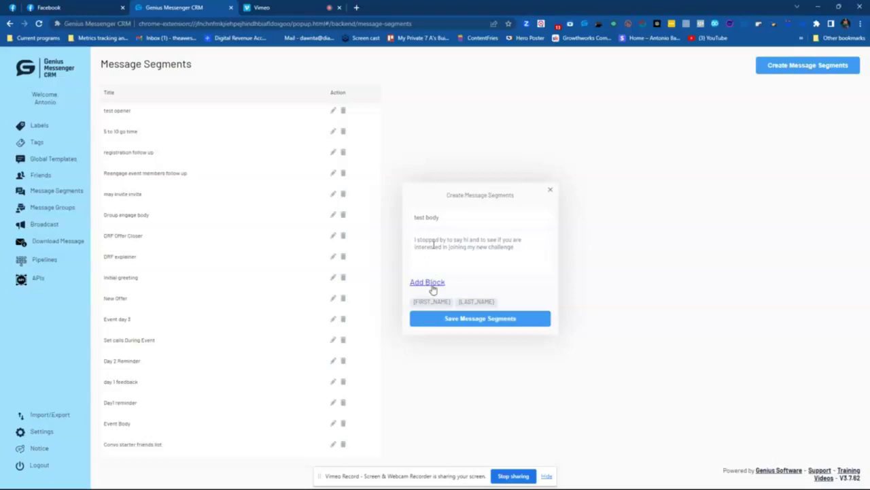
Copy the whole challenge message for reuse and add it as the first block of the "test body" segment
triple_click(456, 241)
right_click(456, 243)
click(479, 277)
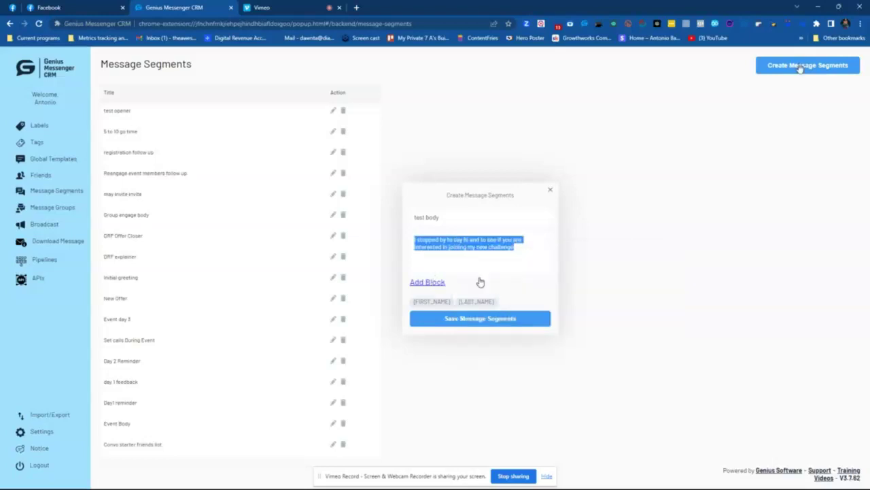
click(427, 281)
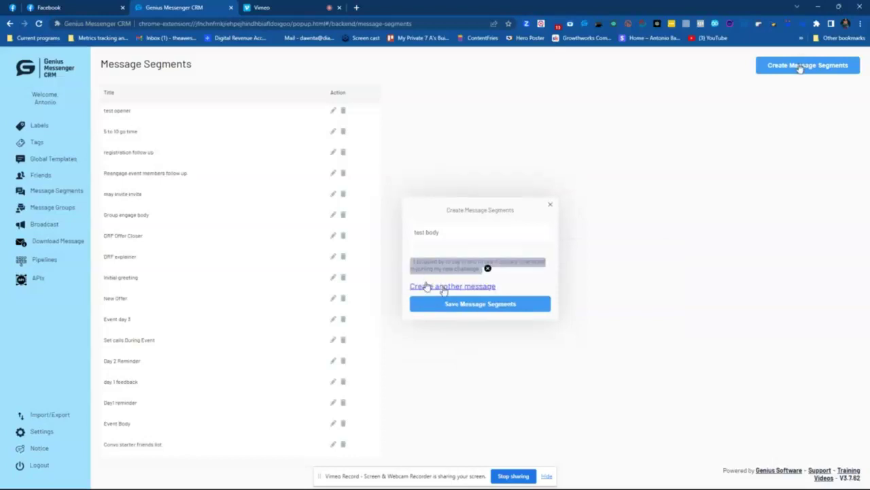
Add a second block from the copied message, replacing "stopped" so that it begins "I came by to say hi"
click(442, 287)
right_click(438, 274)
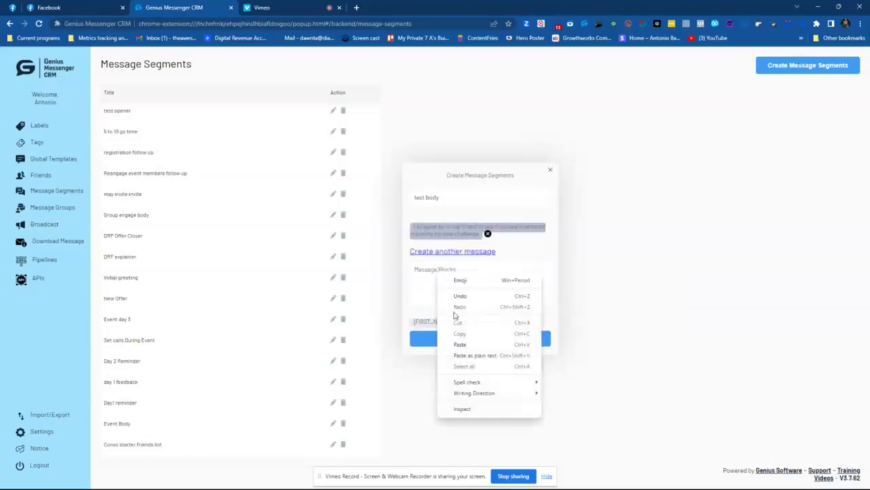
click(463, 345)
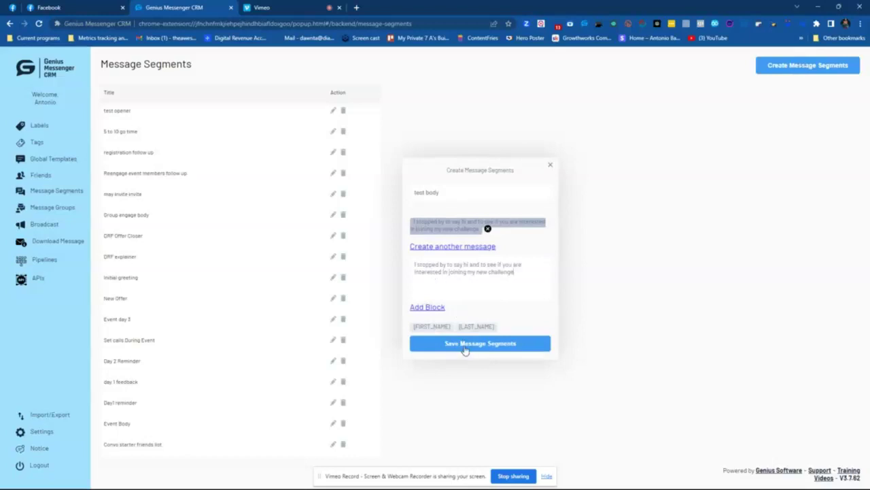
drag(440, 266, 415, 264)
text(came)
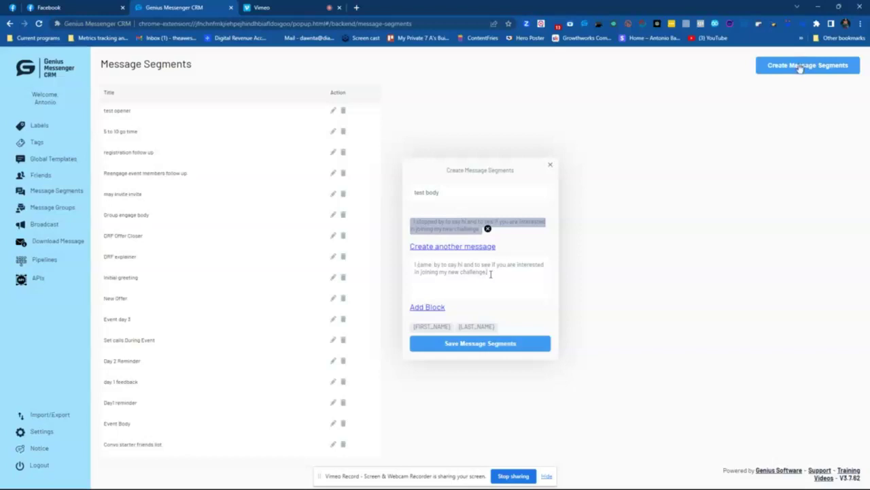
click(428, 307)
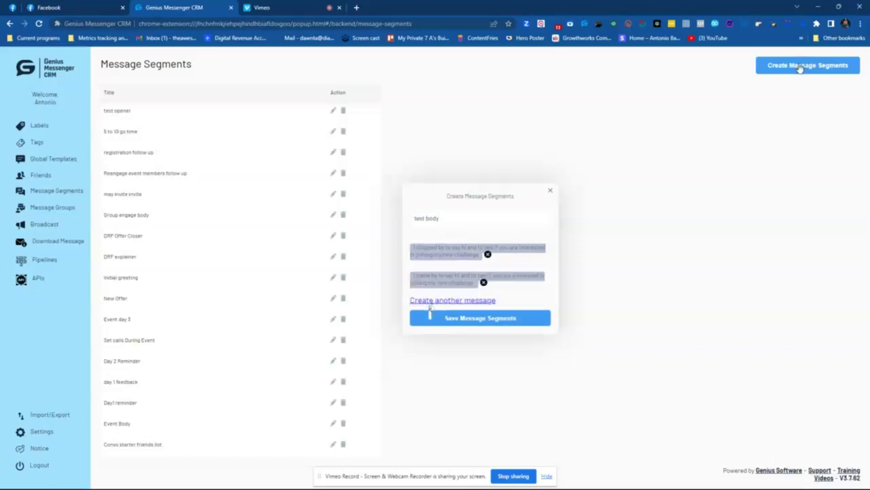
Add a third block from the copied message, reworded to begin "I came by to say hello", and save the "test body" segment
click(431, 300)
right_click(435, 283)
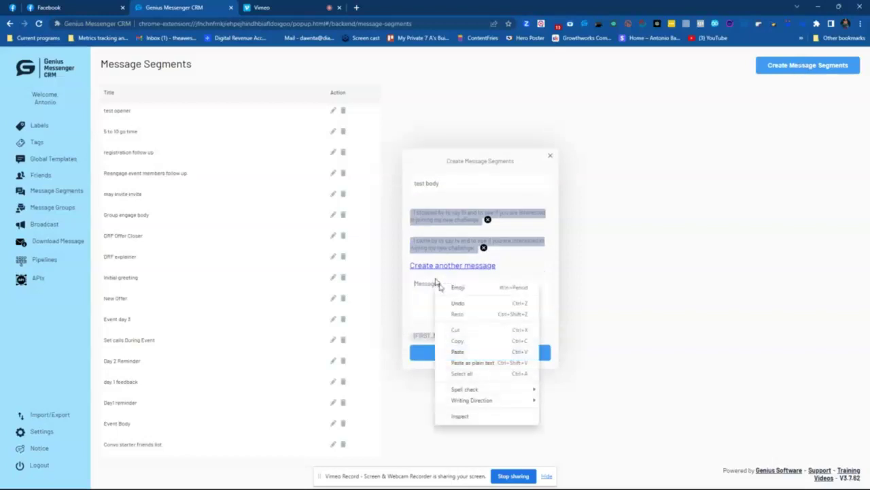
click(458, 352)
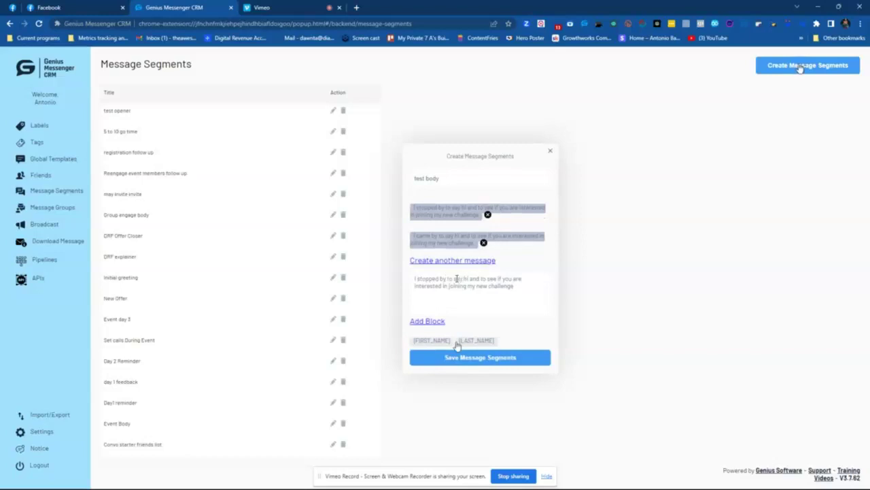
double_click(427, 278)
text(came)
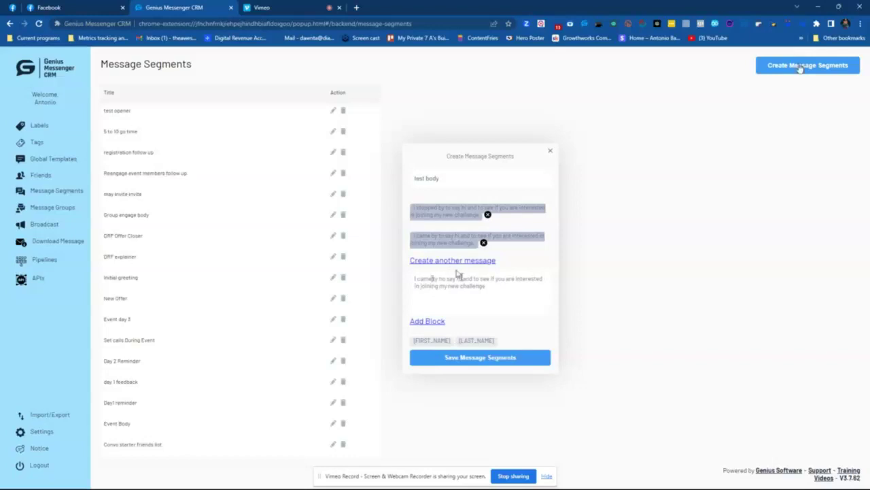
double_click(460, 278)
text(hello)
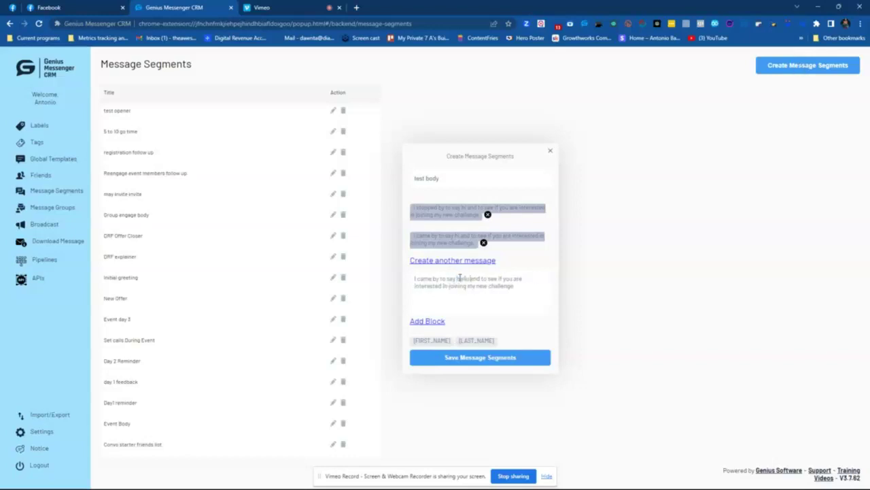
click(437, 323)
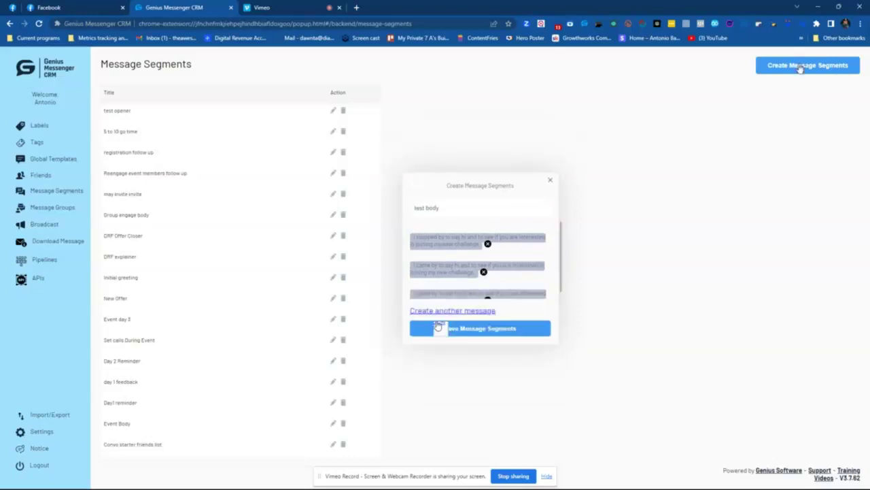
scroll(476, 294, down, 1)
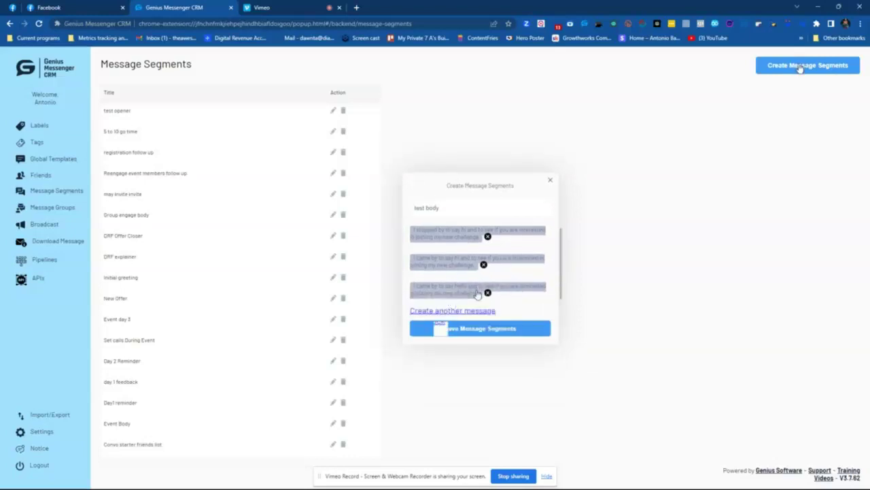
click(469, 329)
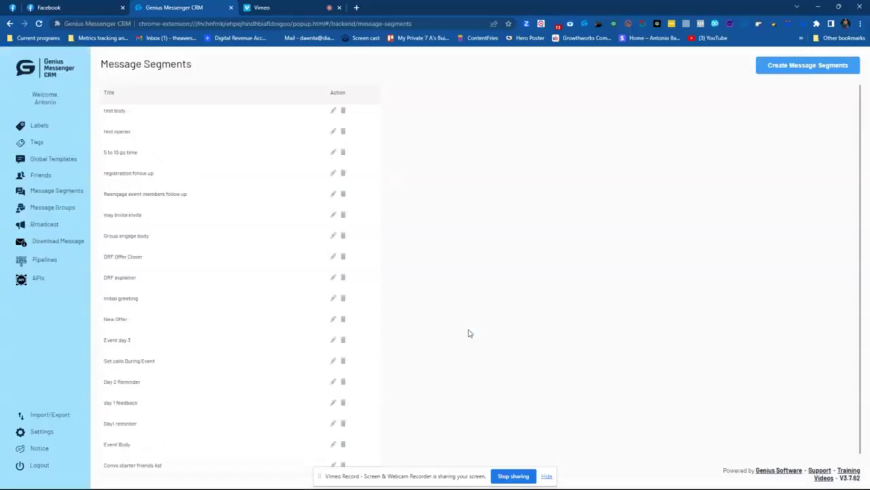
Start a segment titled "test closer" with the message "we would love to have you, either way let me know"
click(794, 73)
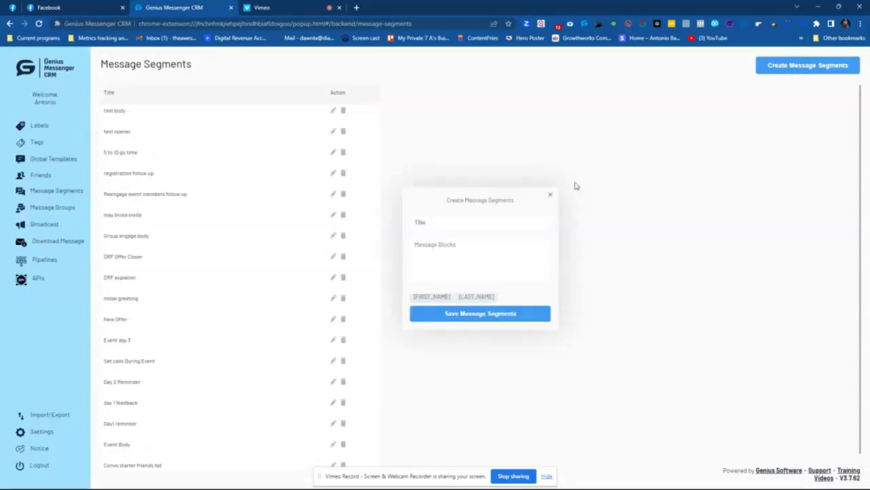
click(462, 222)
text(test closer)
click(445, 242)
text(we)
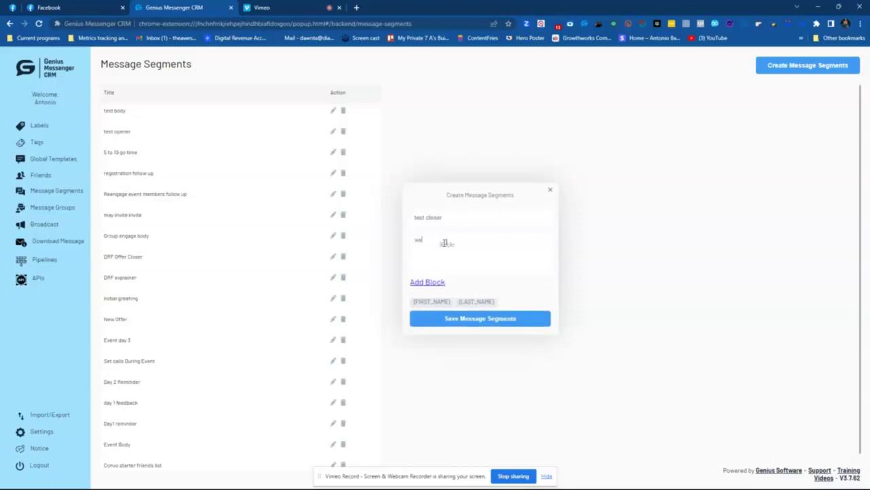
text( sould love to have yo)
text(, wither way let me kn)
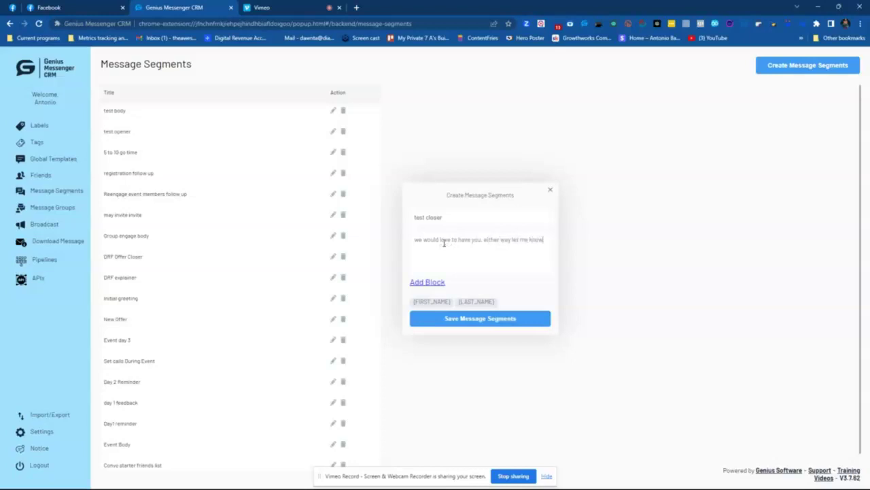
text(ow)
Copy the whole closing message for reuse and add it as the first block of the "test closer" segment
key(ctrl+a)
right_click(444, 239)
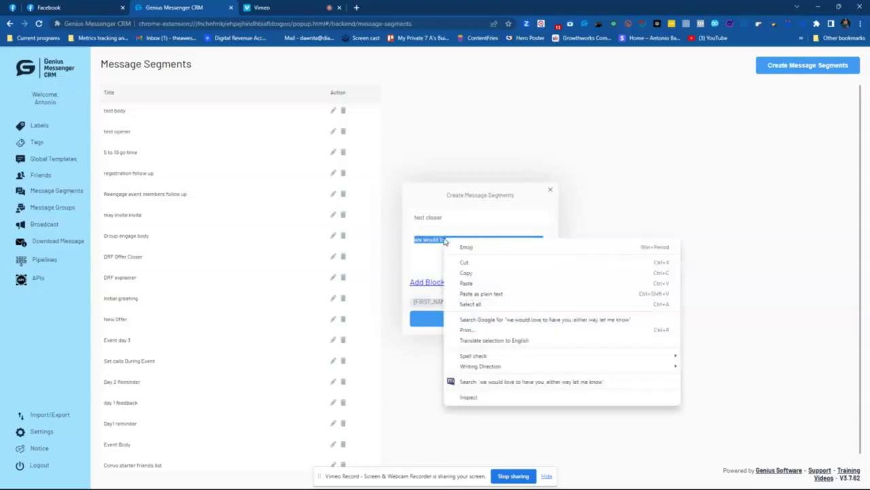
click(470, 274)
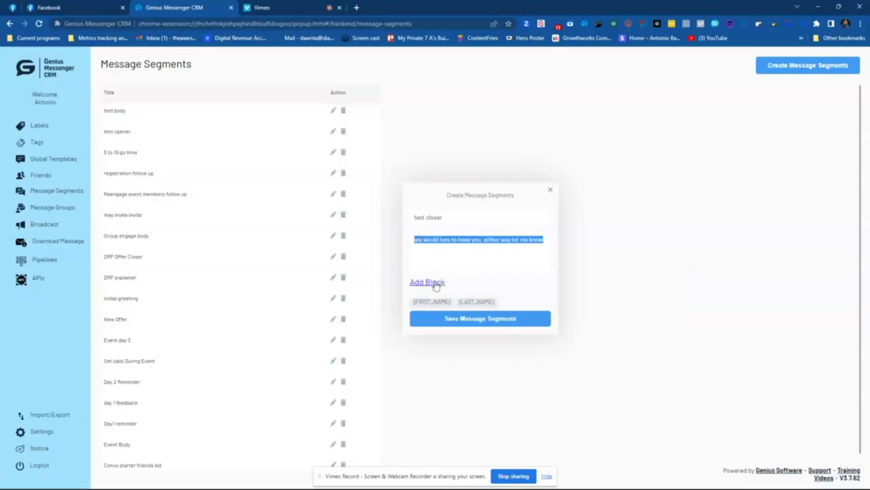
click(435, 283)
Add a second block from the copied message, reworded to begin "I'd love to have you"
click(437, 282)
right_click(434, 271)
click(455, 339)
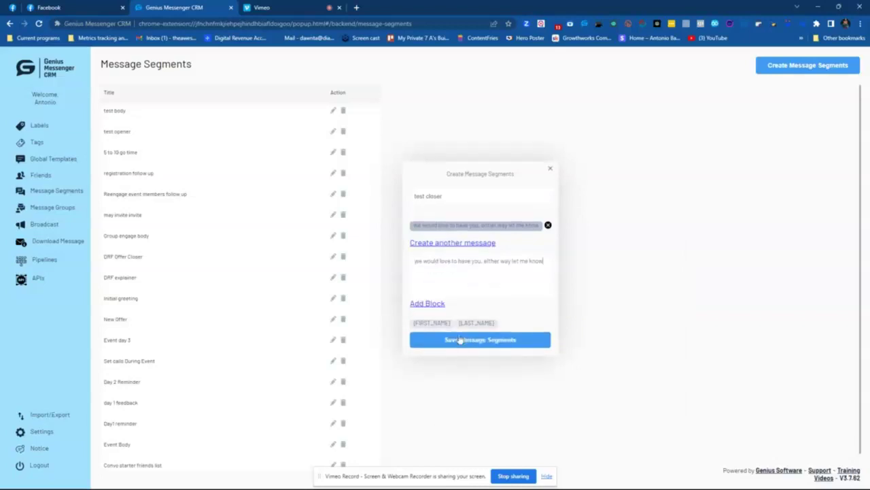
drag(422, 261, 440, 261)
text(I'd)
click(433, 304)
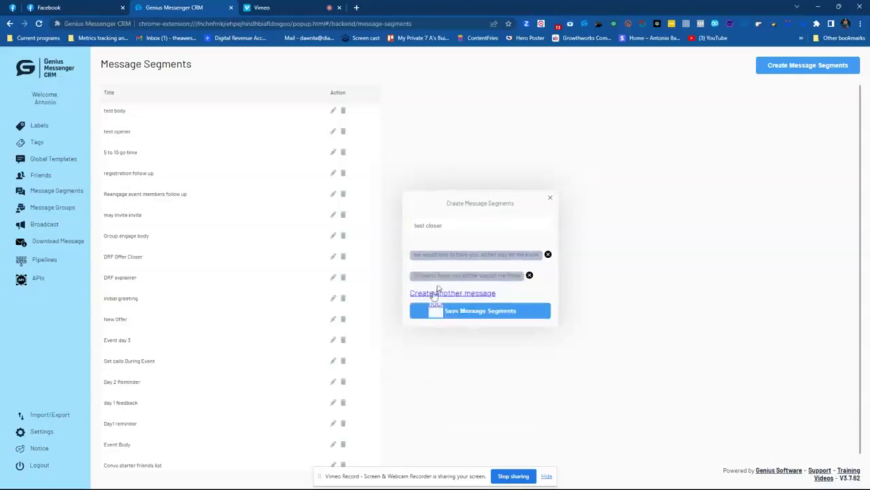
Add a third block reading "would love to have you, either way let me know soon" and save the "test closer" segment
click(435, 292)
right_click(434, 289)
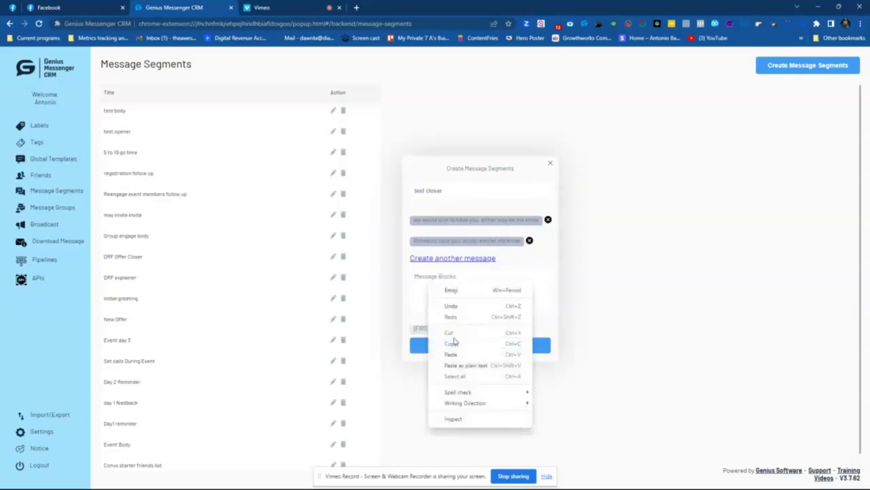
click(453, 354)
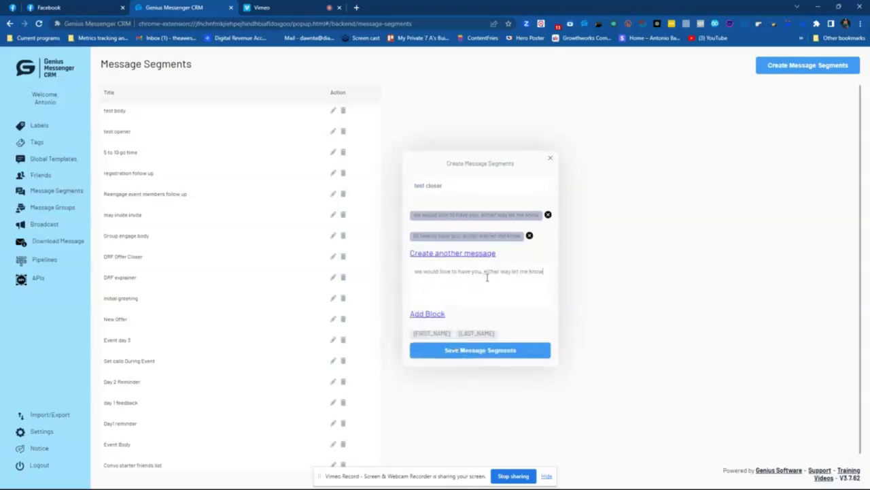
double_click(419, 272)
text(we'd)
click(537, 273)
text(soon.)
click(419, 314)
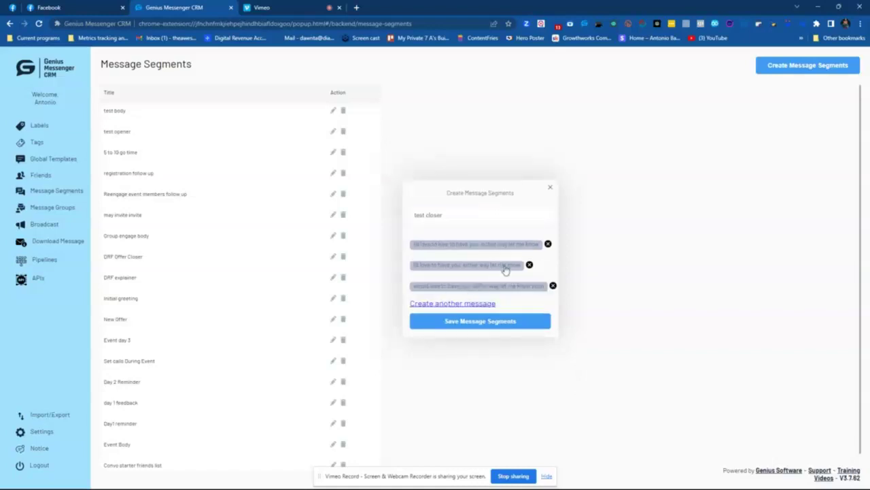
click(482, 322)
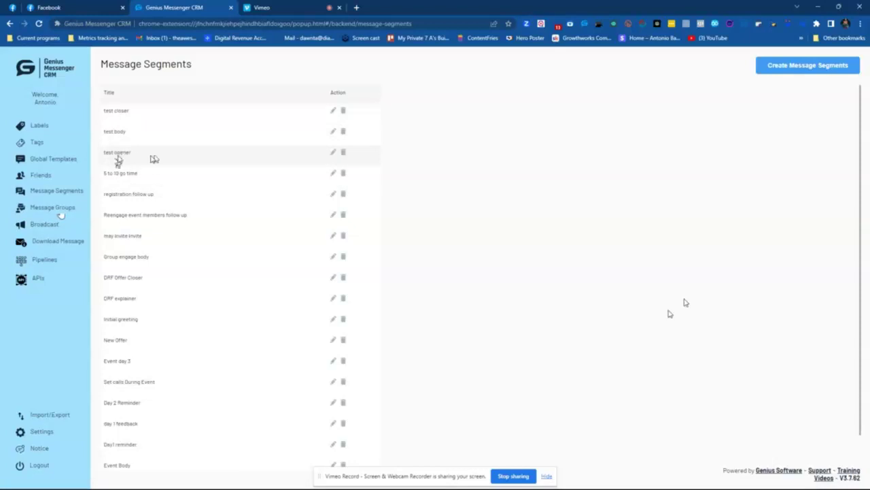
Start a message group titled "test group" and insert the "test opener" message segment
click(55, 210)
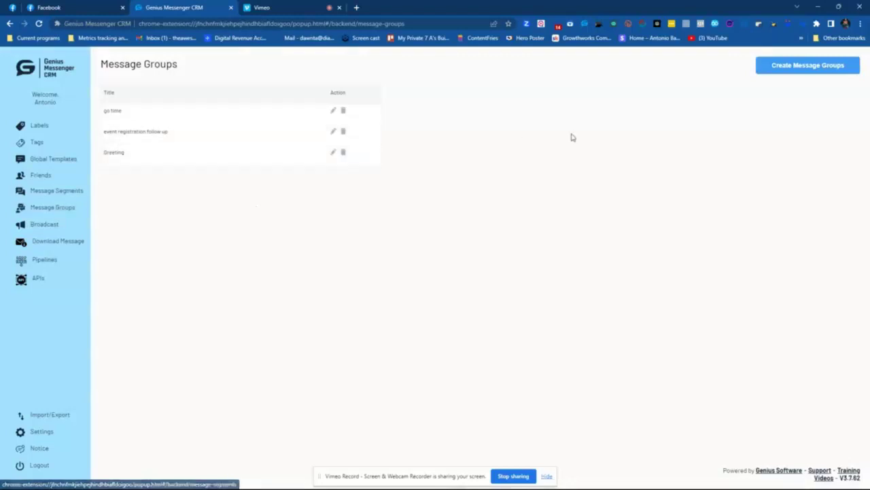
click(806, 68)
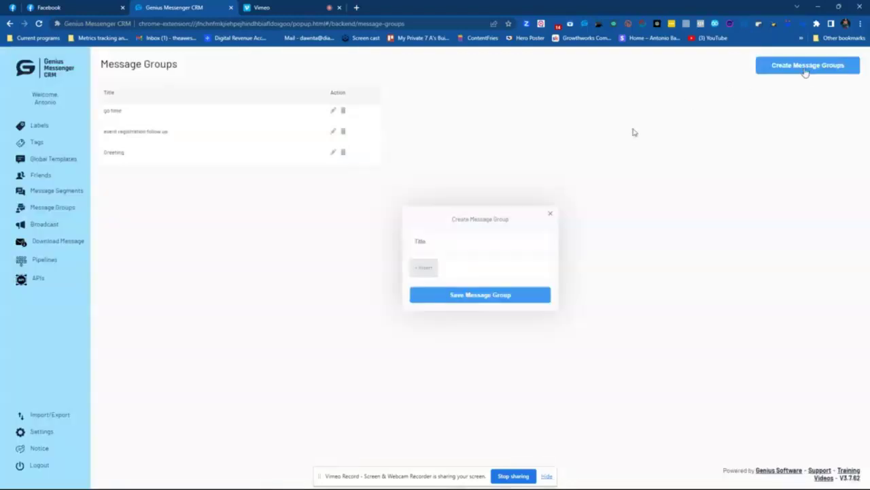
click(460, 238)
text(test group)
click(425, 268)
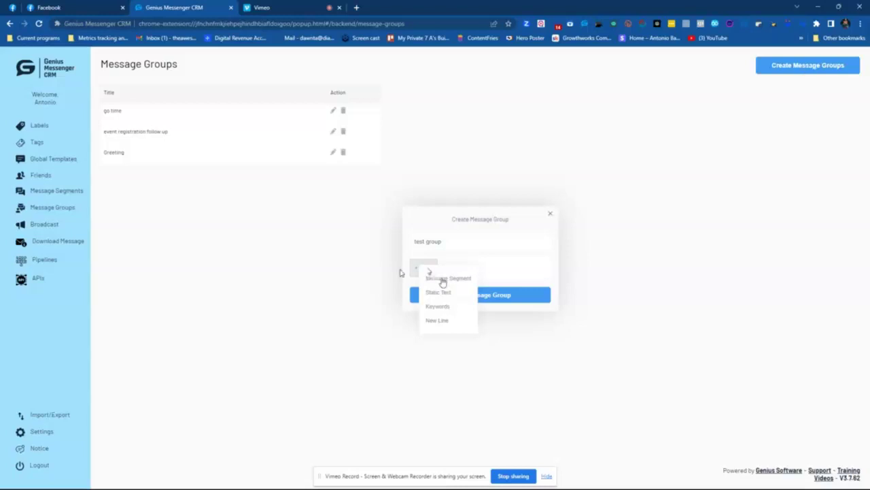
click(425, 266)
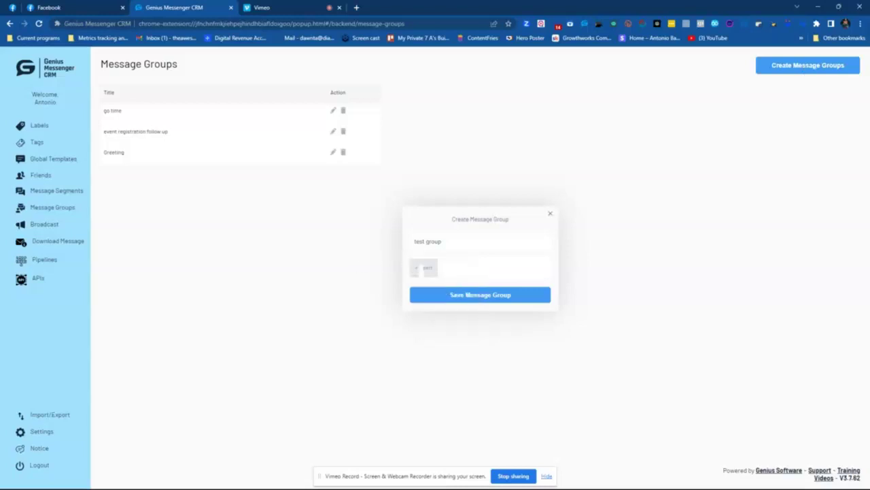
click(423, 273)
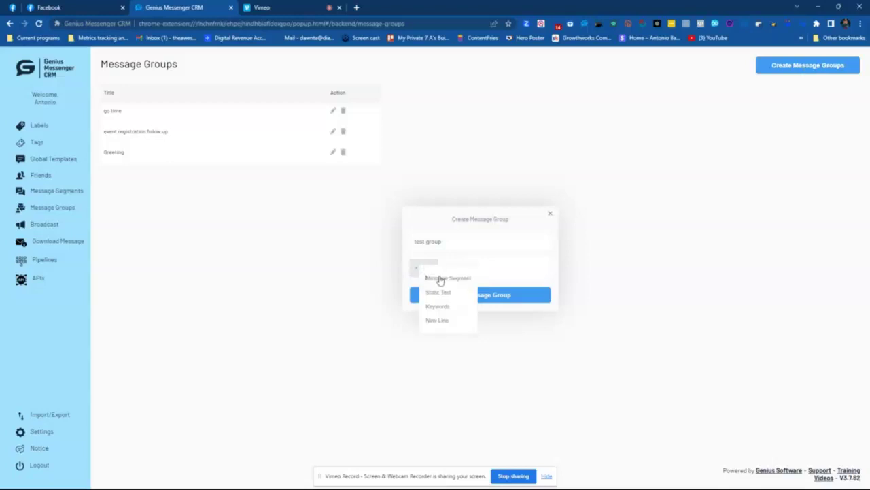
click(441, 279)
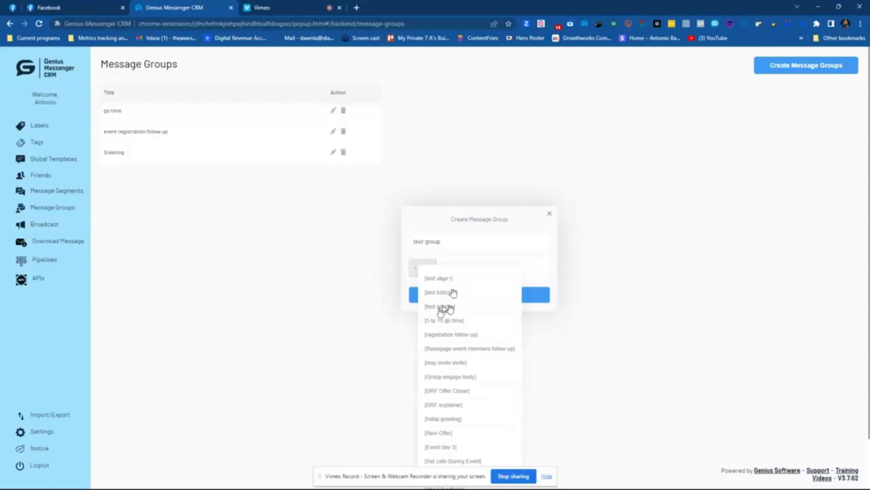
click(442, 306)
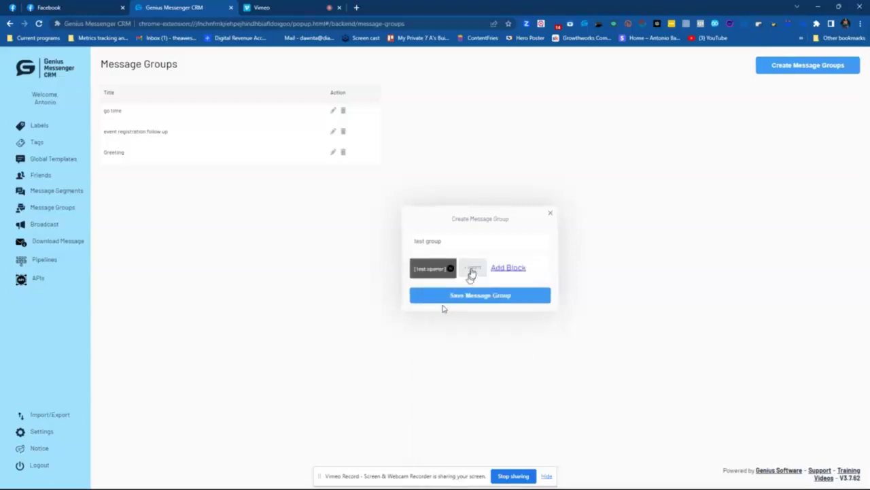
Append the "test body" and "test closer" segments, then save the message group with the three segments as one block
click(472, 272)
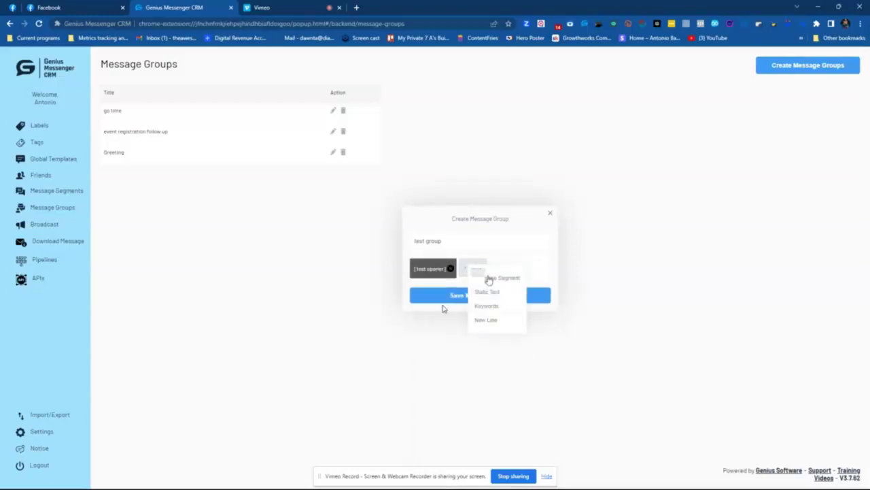
click(493, 278)
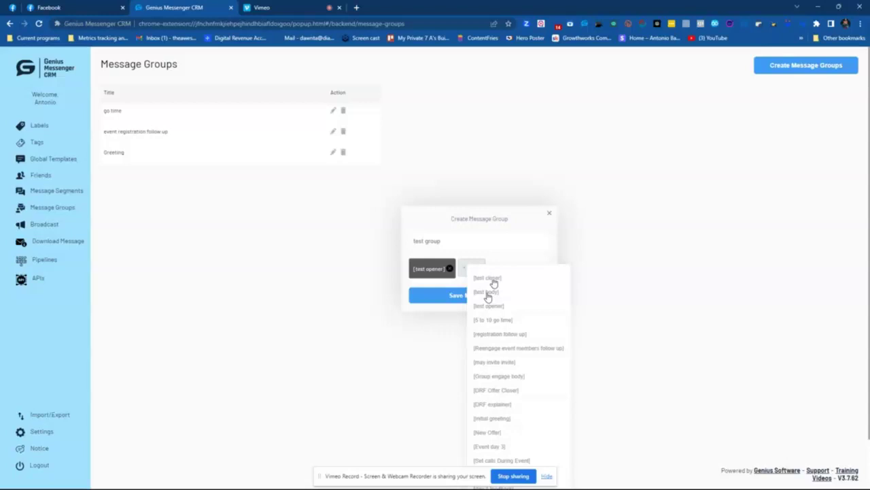
click(488, 292)
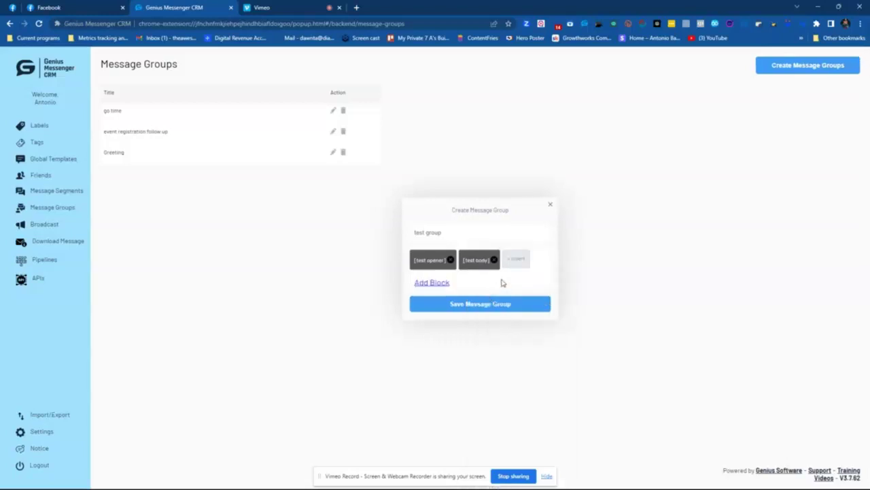
click(515, 262)
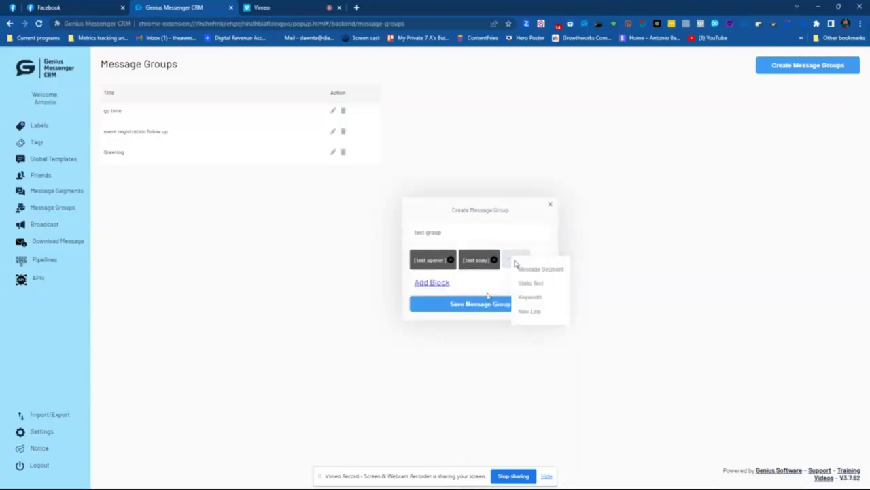
click(530, 270)
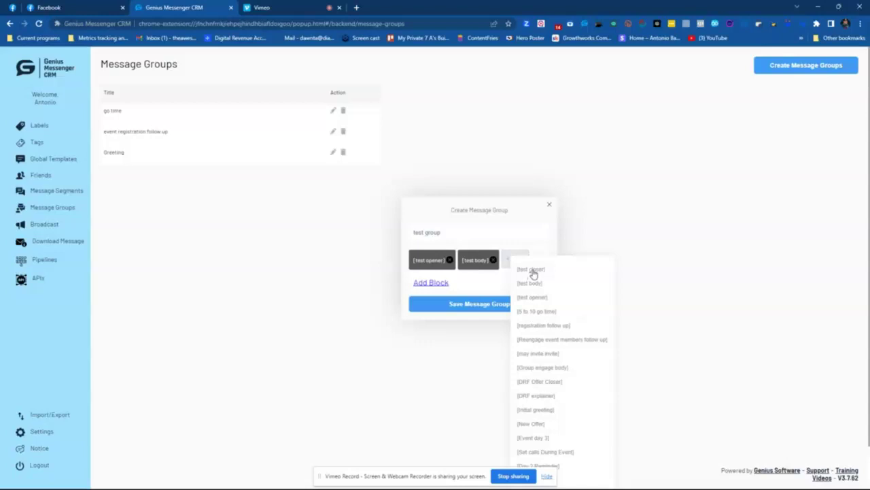
click(533, 272)
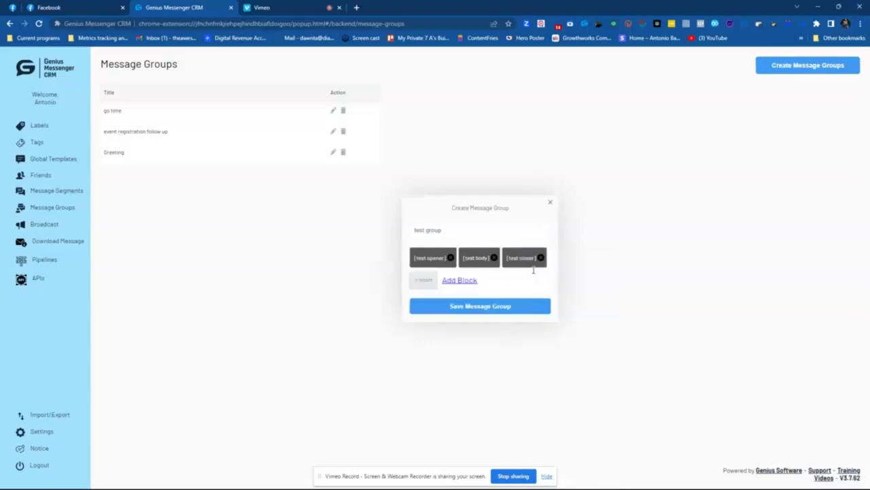
click(468, 281)
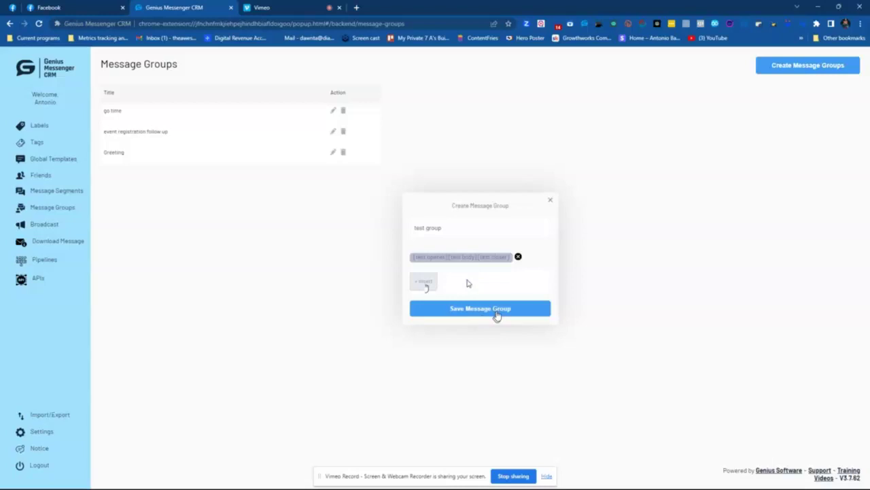
click(497, 315)
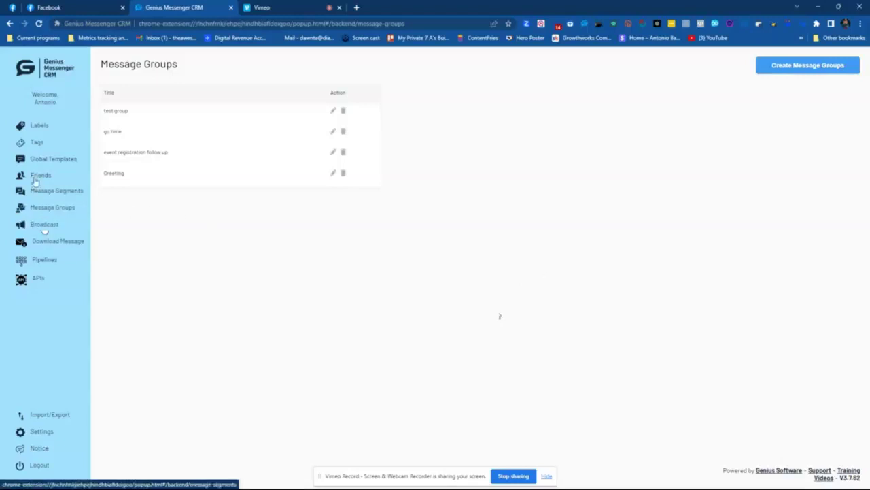
In the labels overview, move the first friend listed under the Group member label to the "New lead" label
click(34, 126)
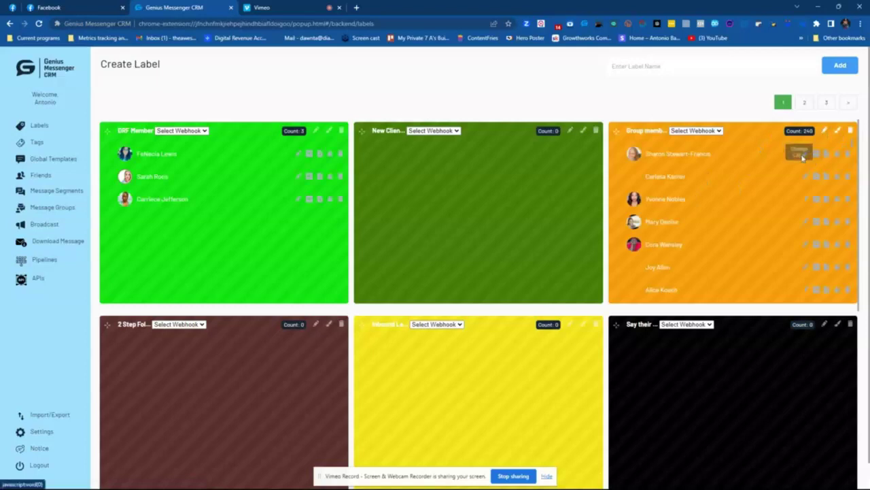
click(807, 155)
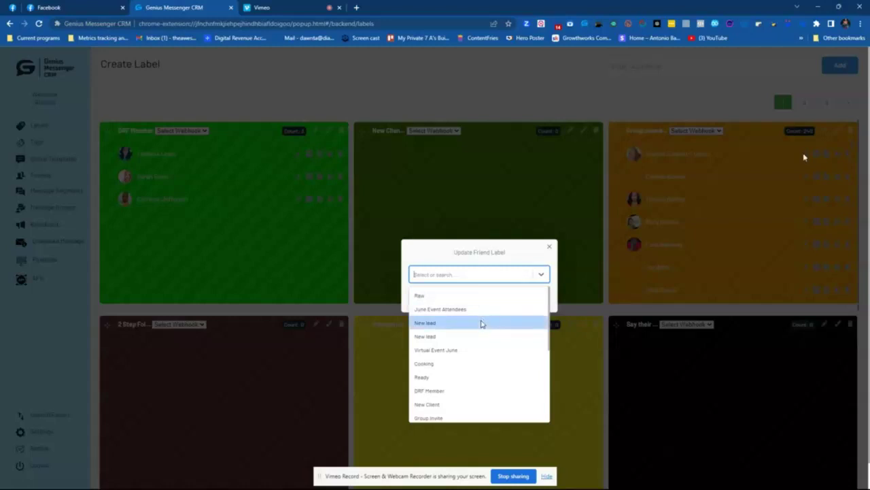
click(481, 322)
click(484, 301)
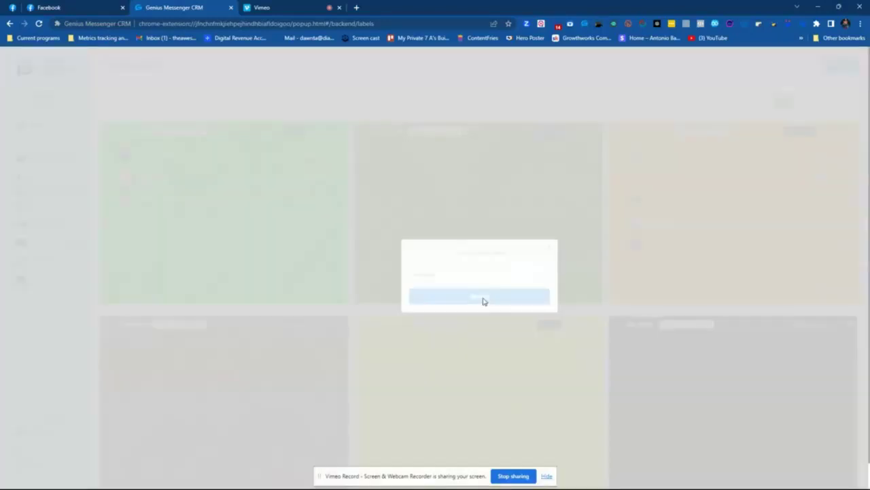
Find the "New lead" label on the second page of labels and rename it "New lead test"
scroll(482, 298, down, 1)
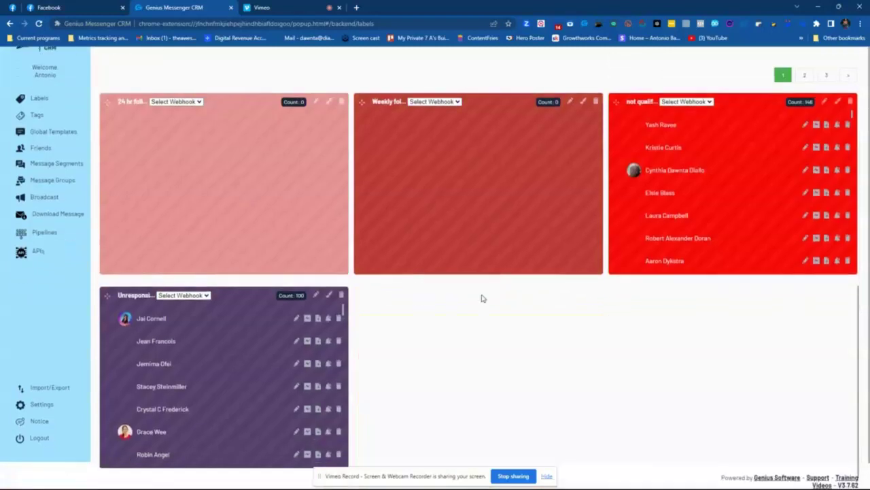
scroll(483, 296, up, 3)
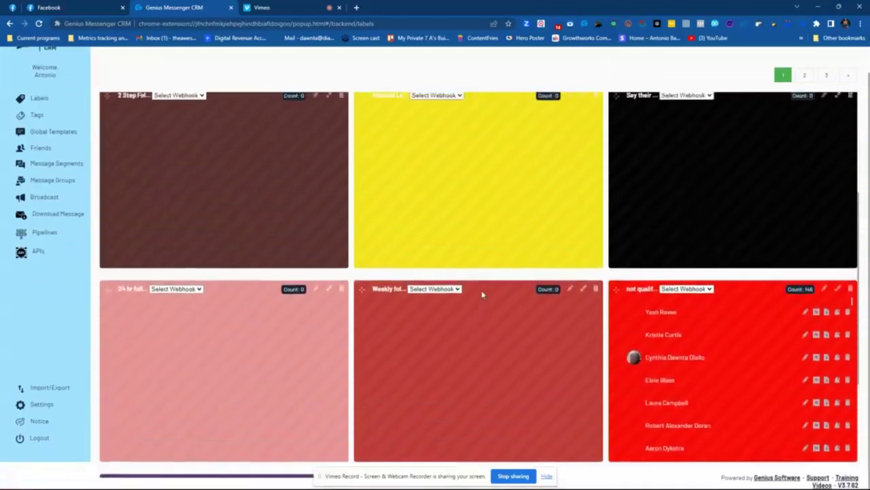
scroll(483, 294, up, 3)
scroll(449, 233, up, 1)
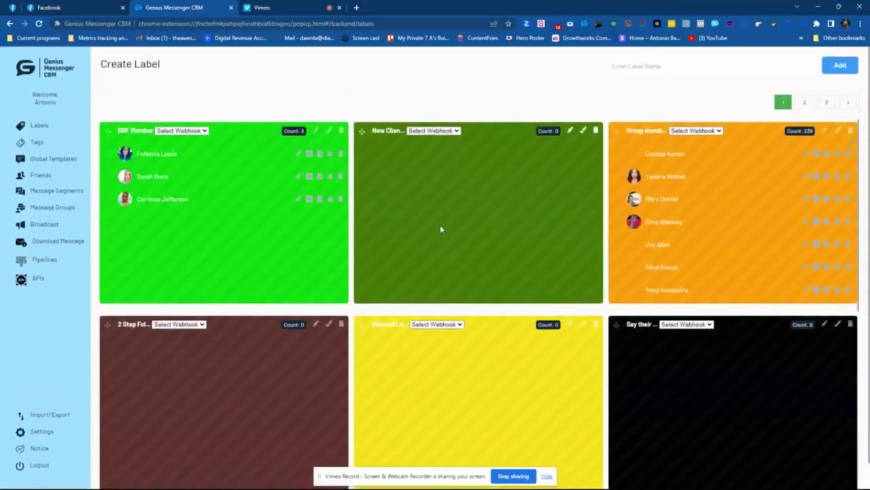
click(803, 99)
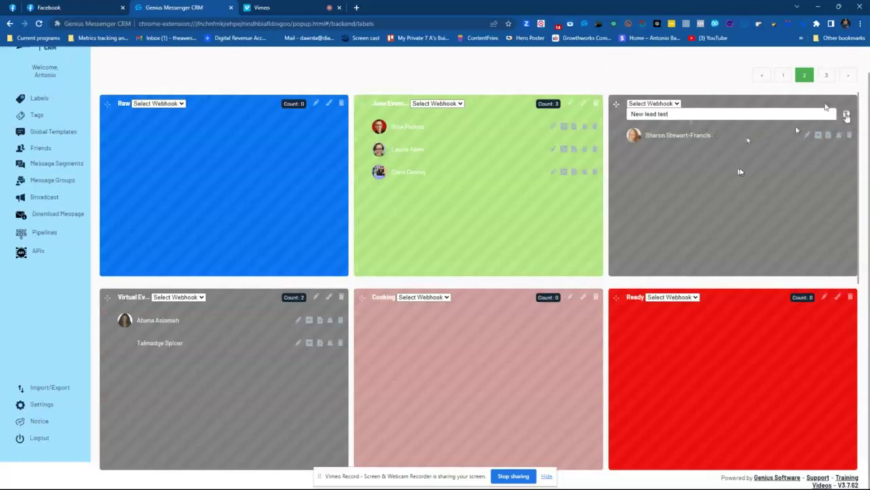
click(846, 114)
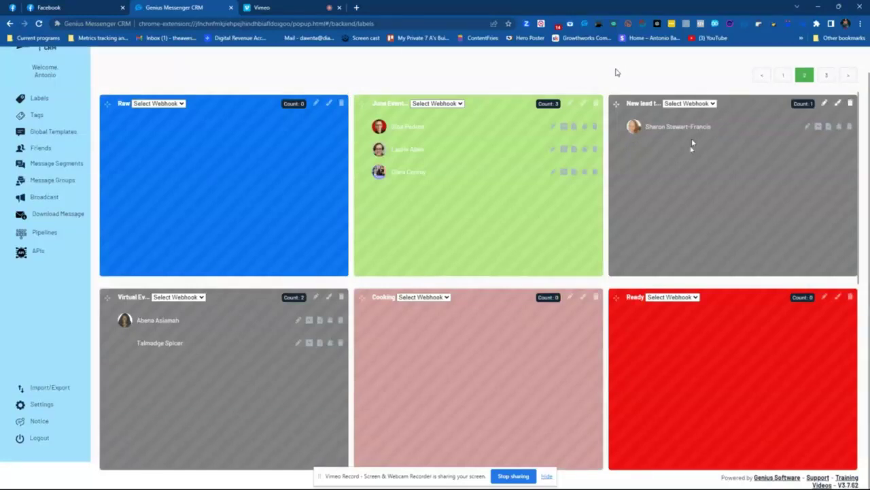
Start a new broadcast that targets recipients by label, choosing the "New lead test" label
click(53, 200)
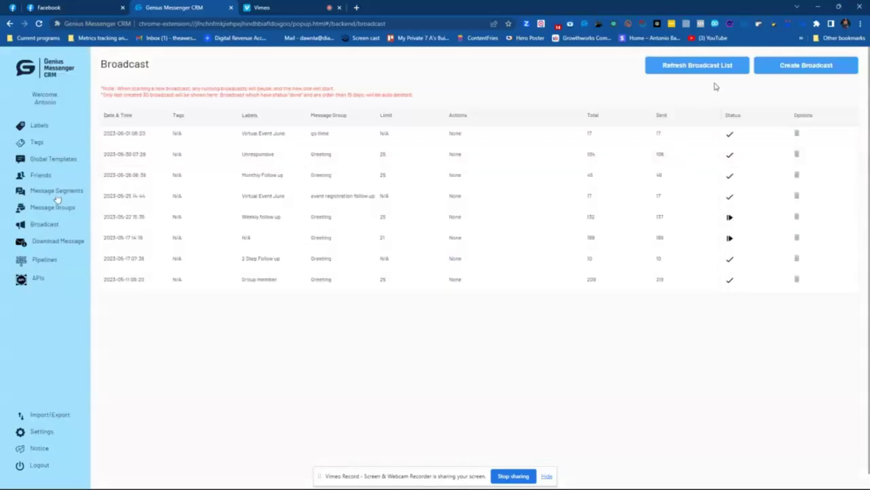
click(806, 68)
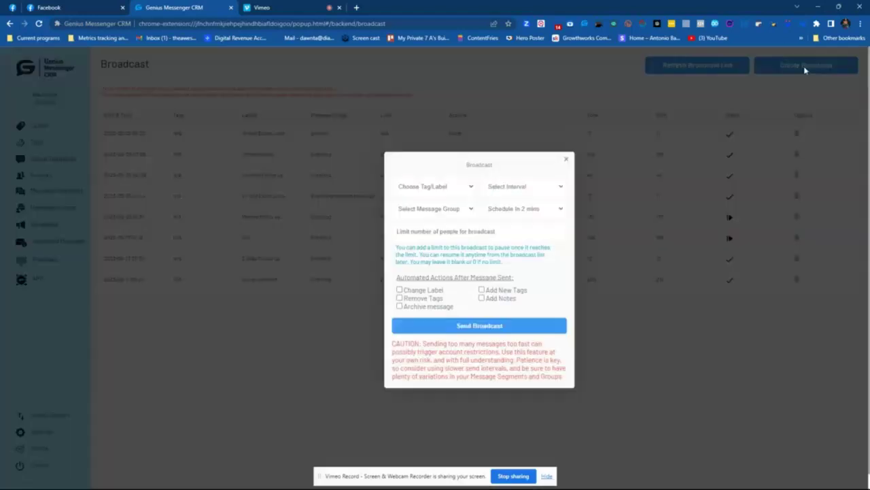
click(466, 176)
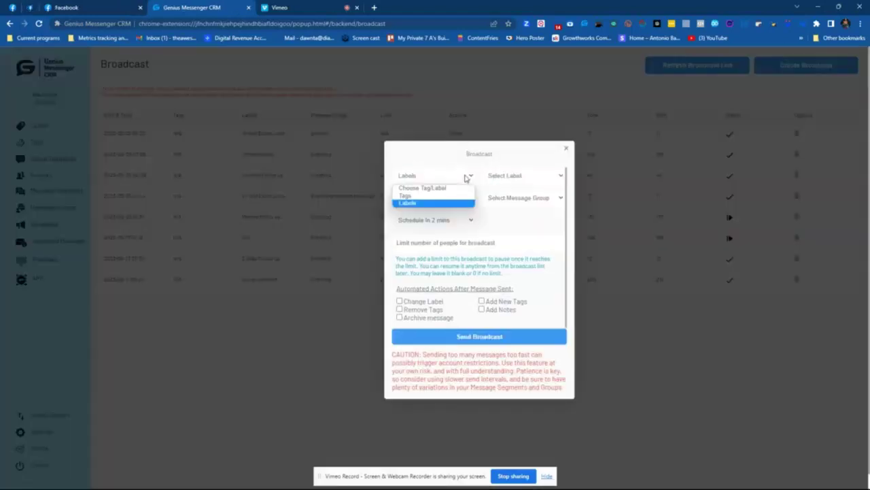
click(425, 204)
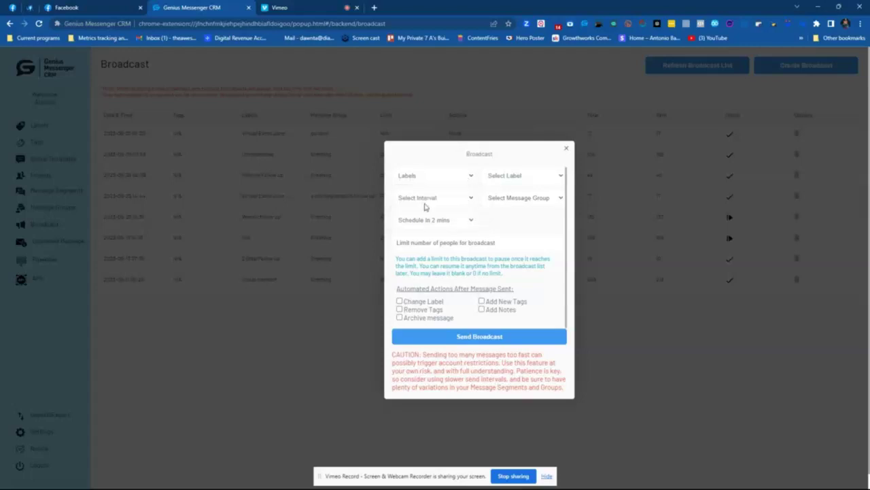
click(524, 177)
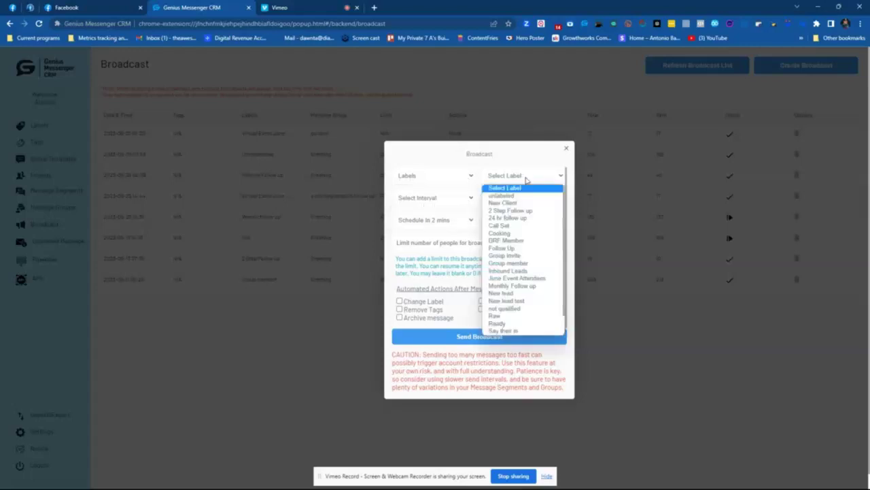
scroll(522, 227, down, 2)
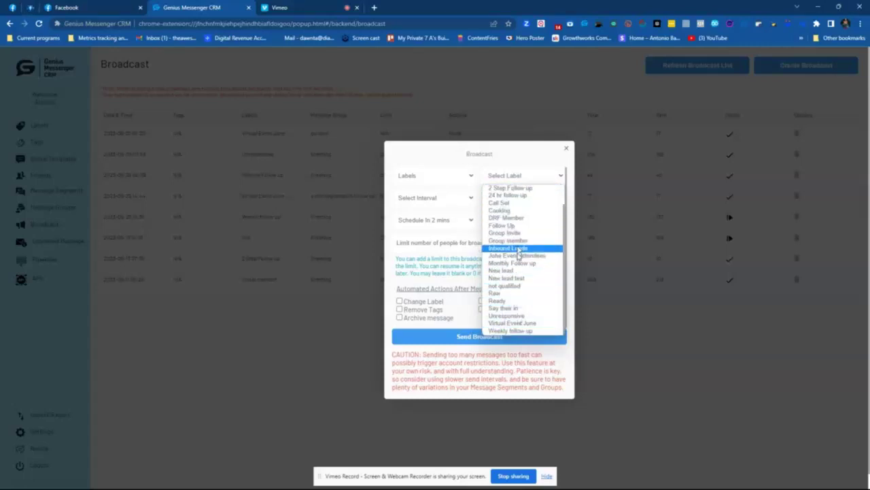
click(518, 279)
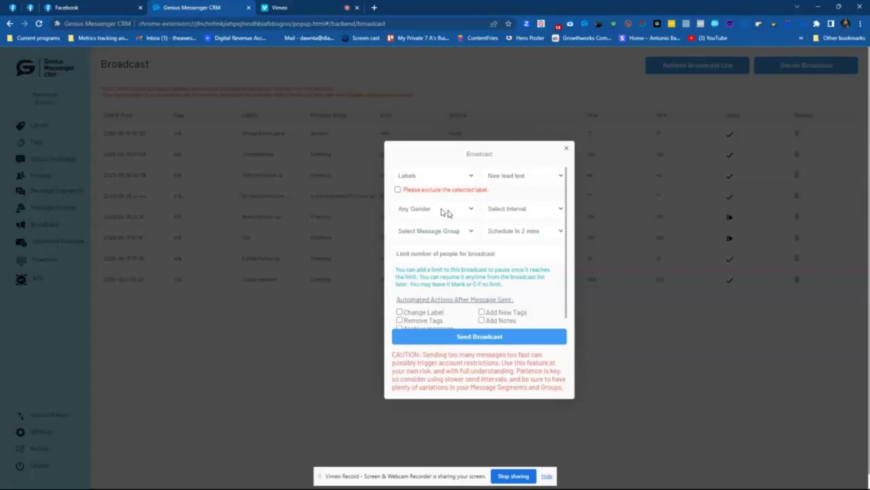
Set the broadcast interval to 2 mins, choose the "test group" message group, and keep it scheduled in 2 mins
click(526, 210)
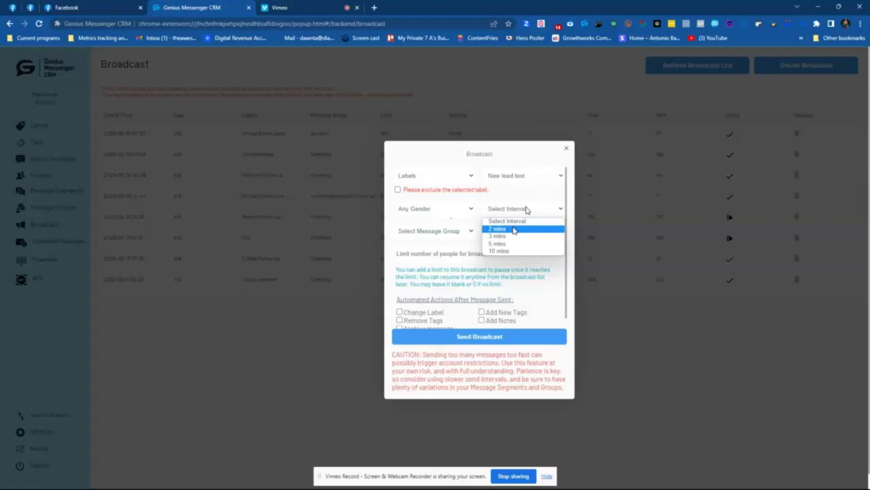
click(515, 229)
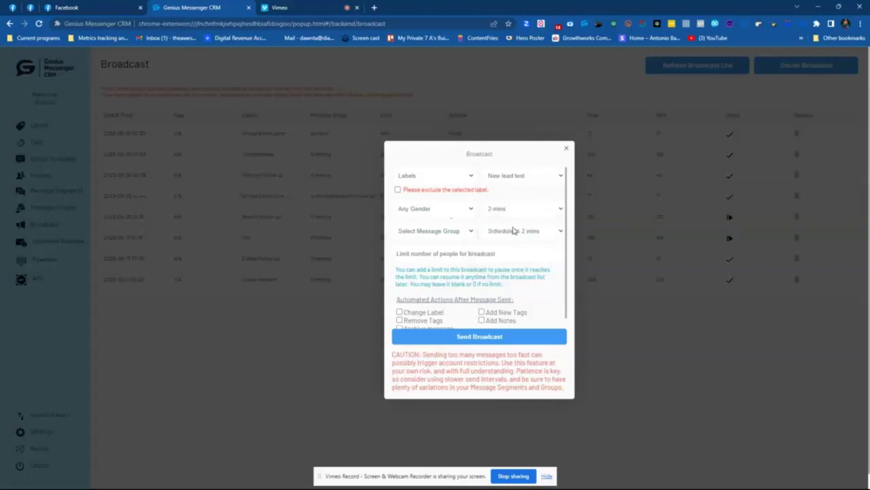
click(459, 231)
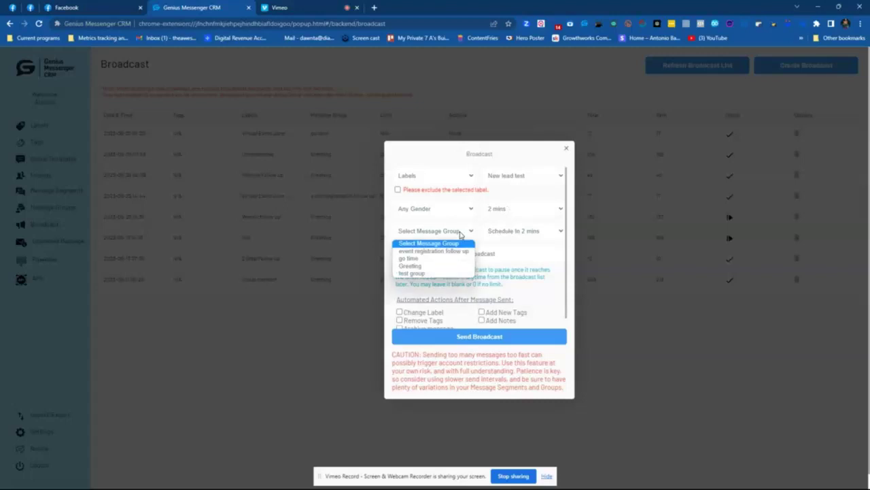
click(437, 273)
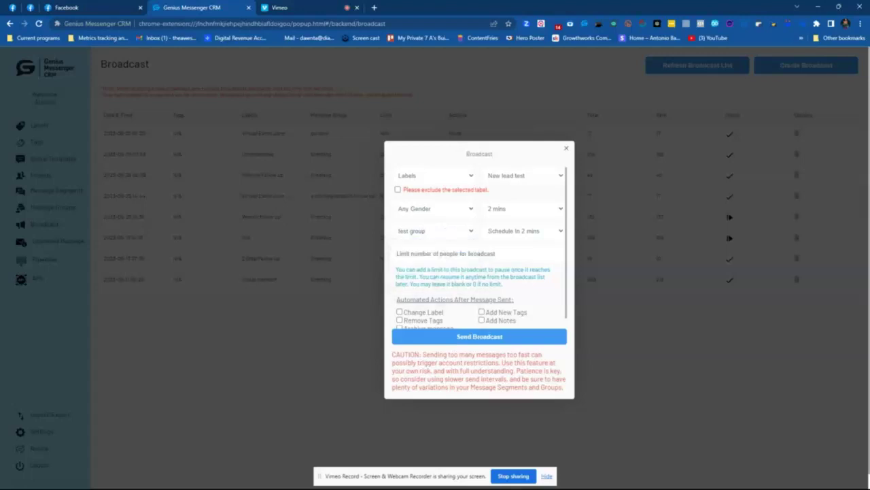
click(522, 233)
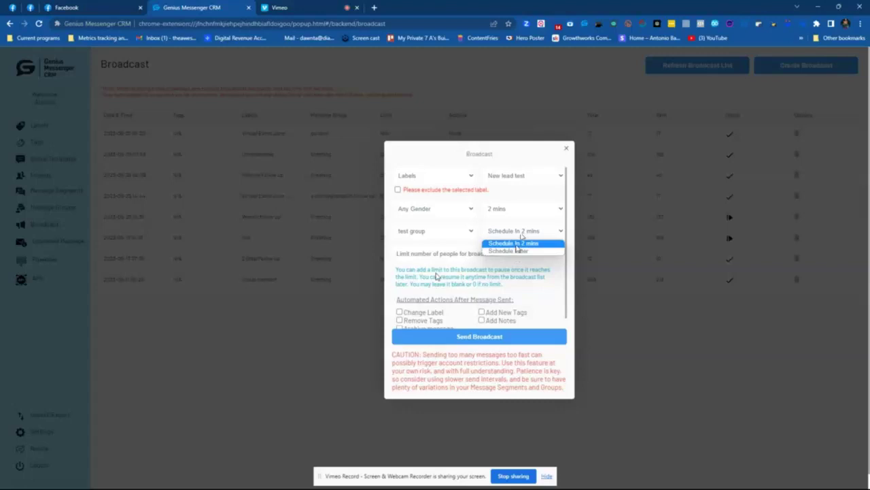
click(519, 244)
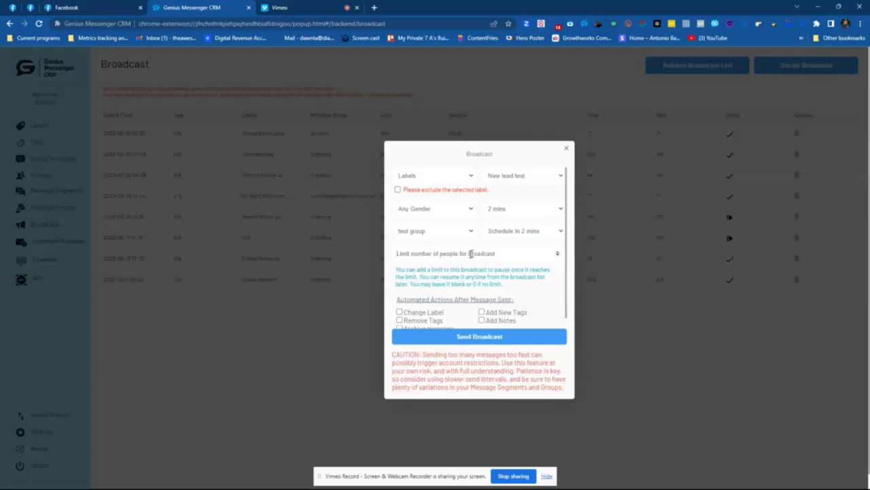
Set the broadcast's limit on number of people to 0 and send the broadcast without automated actions
text(10)
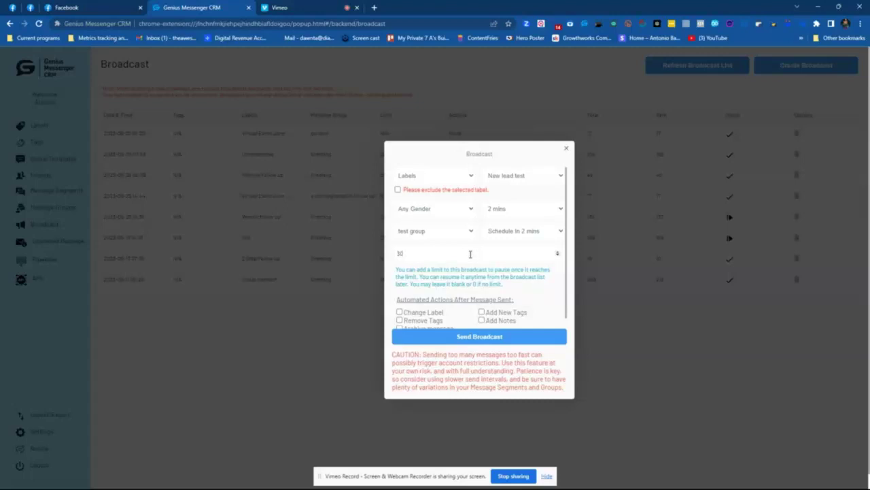
key(BackSpace)
key(BackSpace)
text(0)
scroll(415, 299, down, 2)
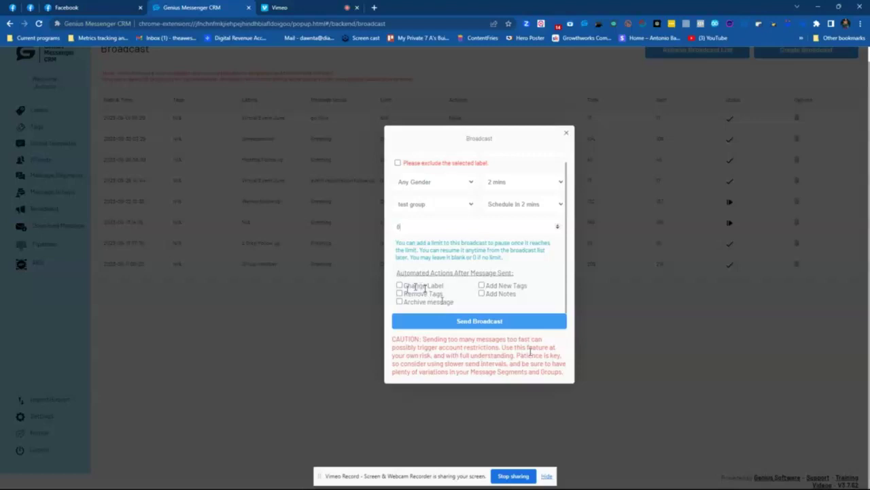
click(491, 326)
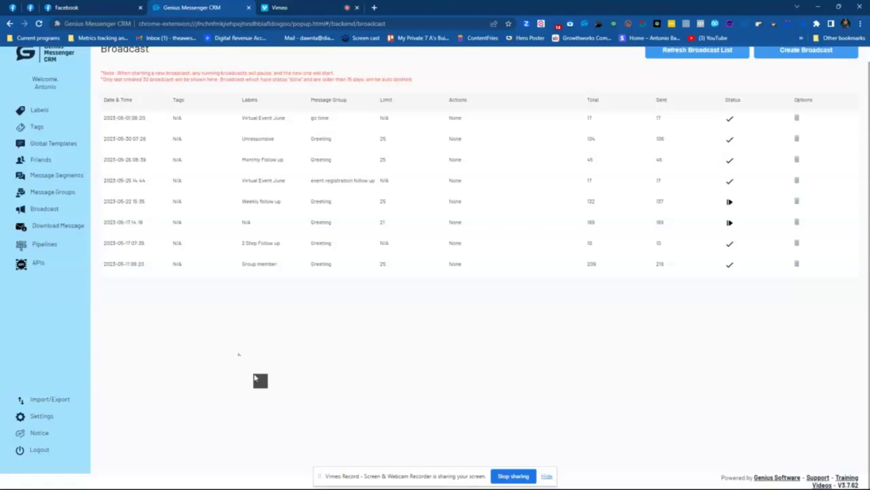
Reload the broadcast list, then switch to Facebook and examine the targeted friend's Messenger conversation for the broadcast message
scroll(239, 354, up, 1)
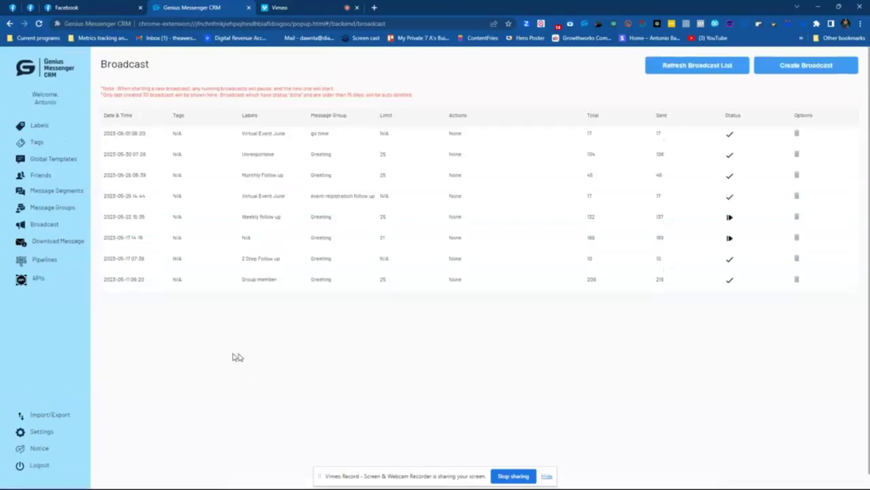
click(38, 23)
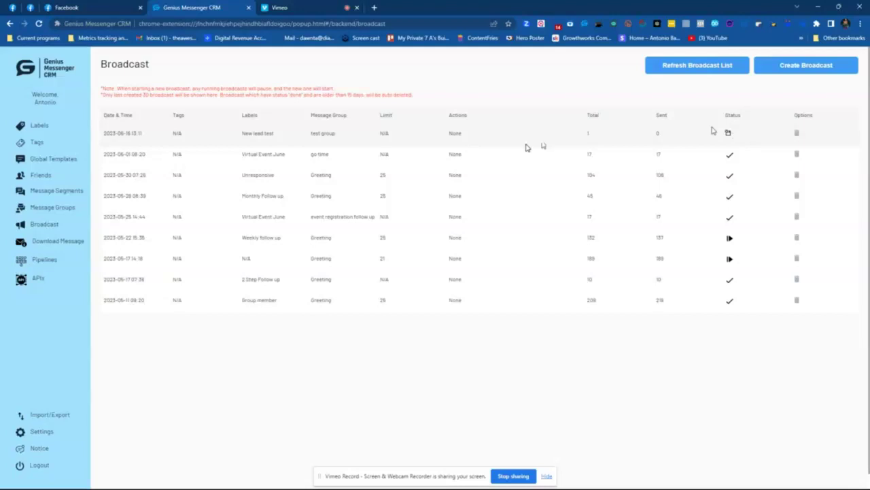
key(ctrl+shift+Tab)
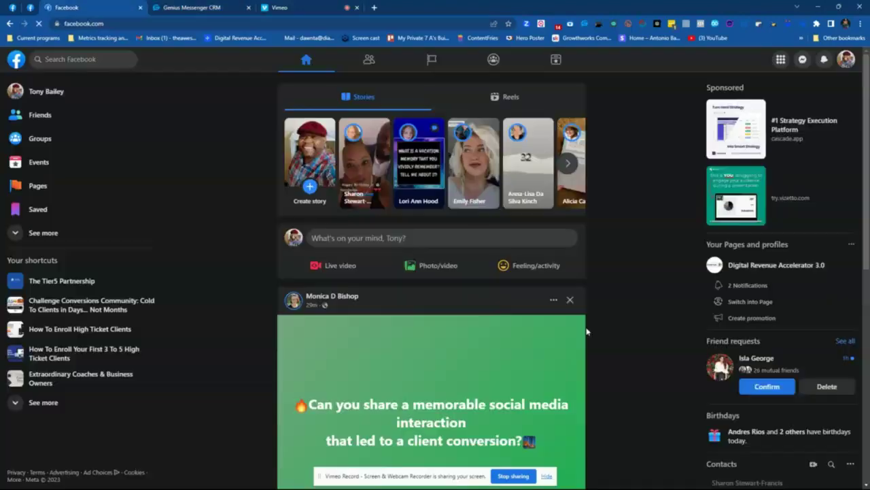
click(803, 61)
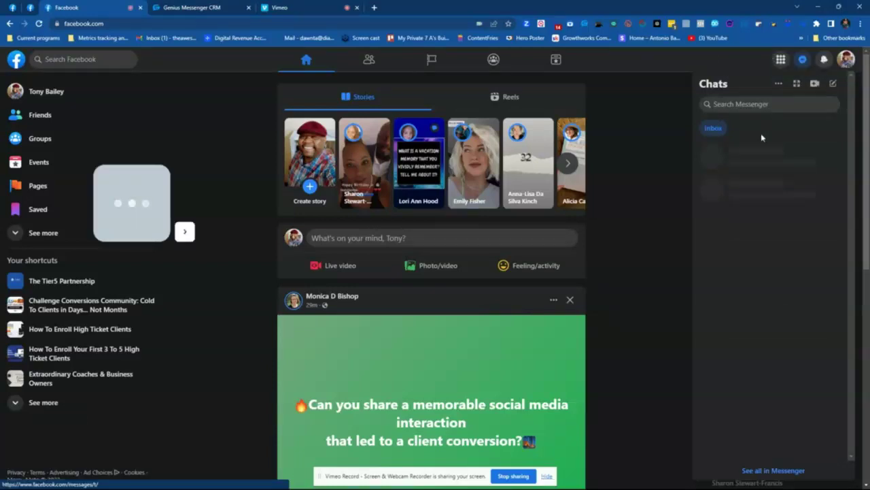
click(761, 134)
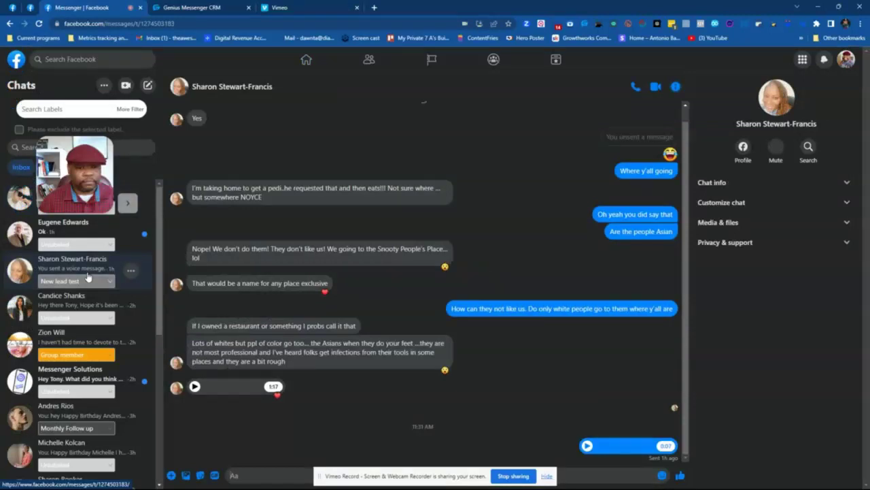
click(547, 476)
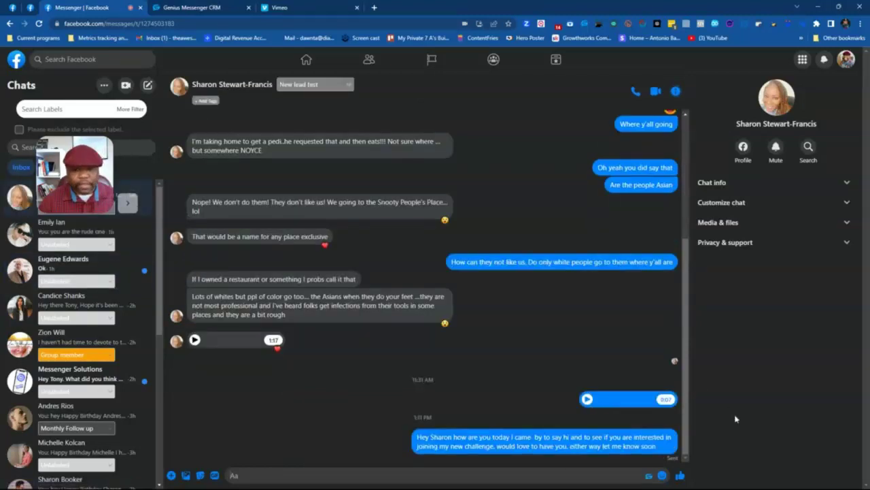